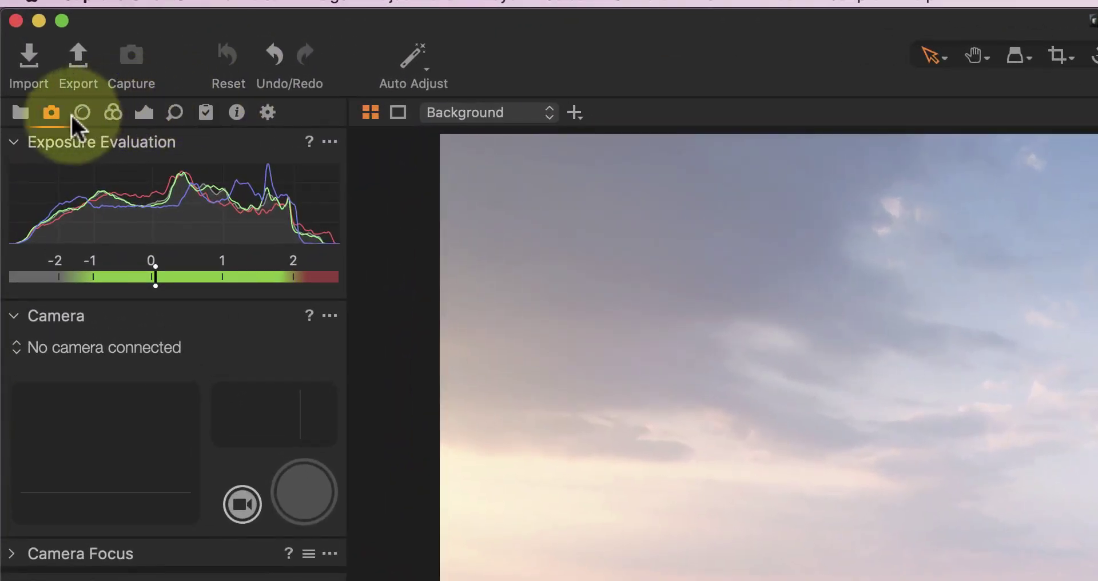
- Enable Chromatic Aberration and Diffraction Correction in the Lens Correction settings
left_click(80, 112)
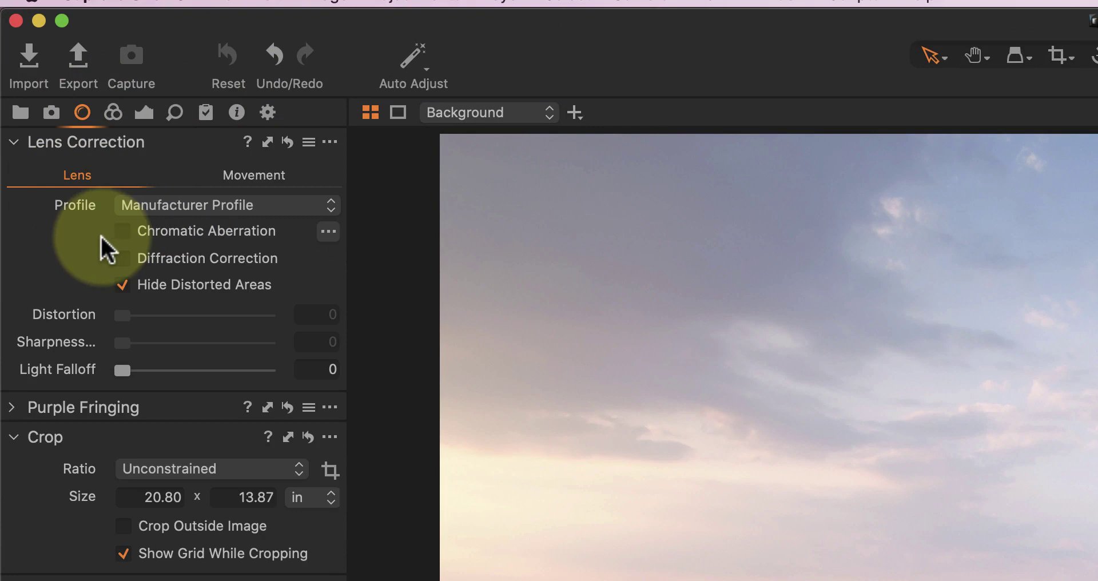
left_click(123, 231)
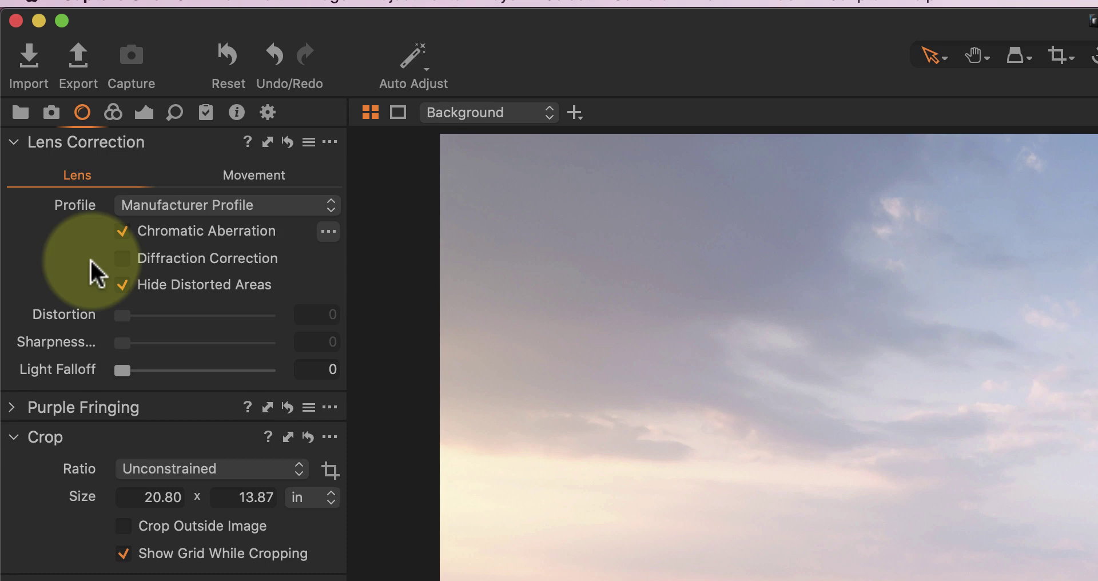
left_click(122, 259)
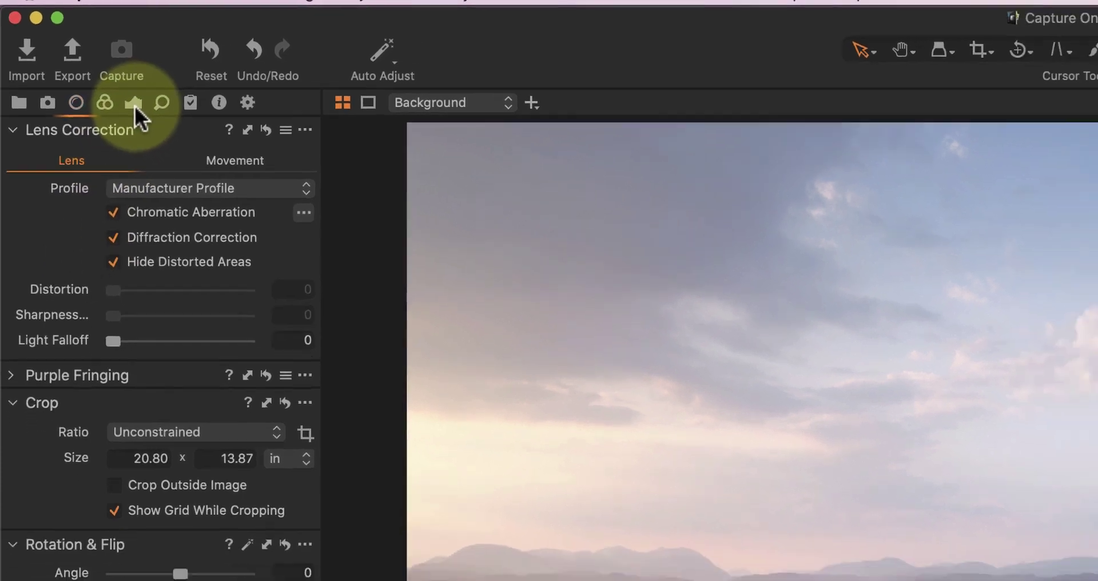
left_click(116, 88)
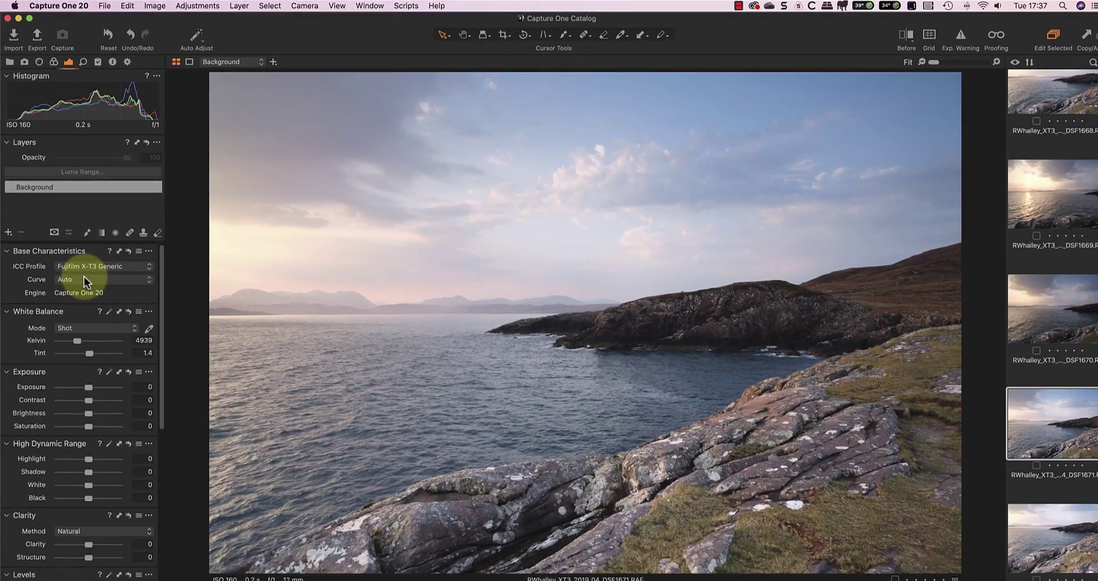
- Switch the base curve to Film Standard and lower exposure to -0.46
left_click(118, 378)
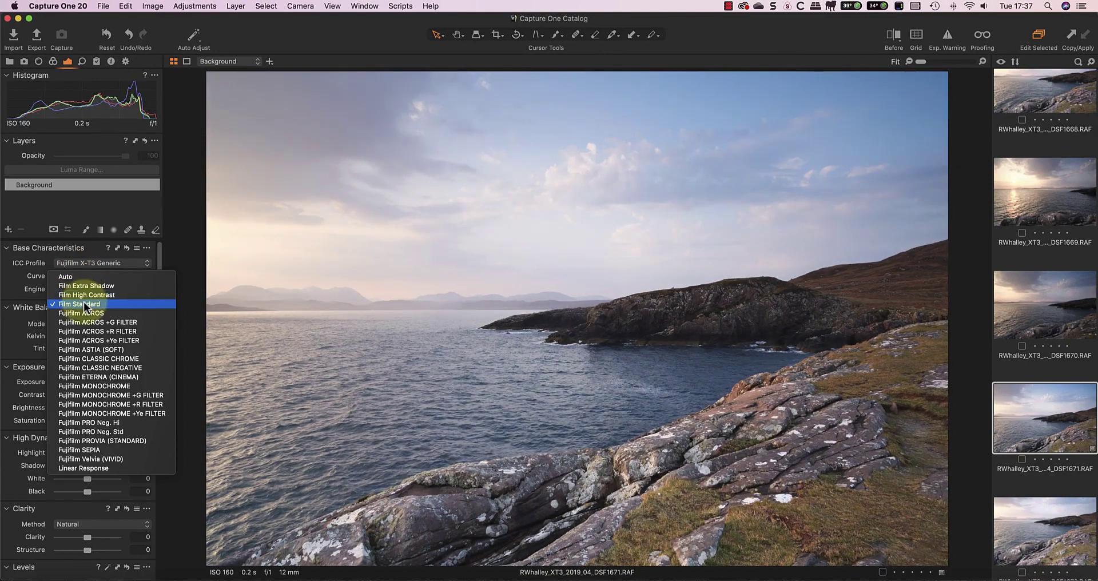
left_click(83, 301)
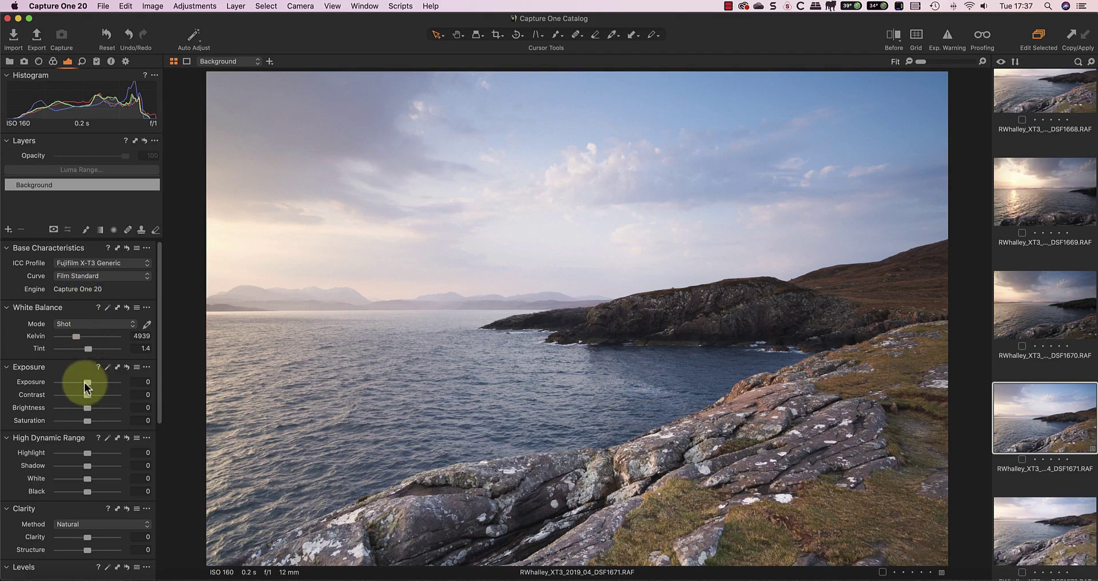
left_click_drag(84, 382, 80, 382)
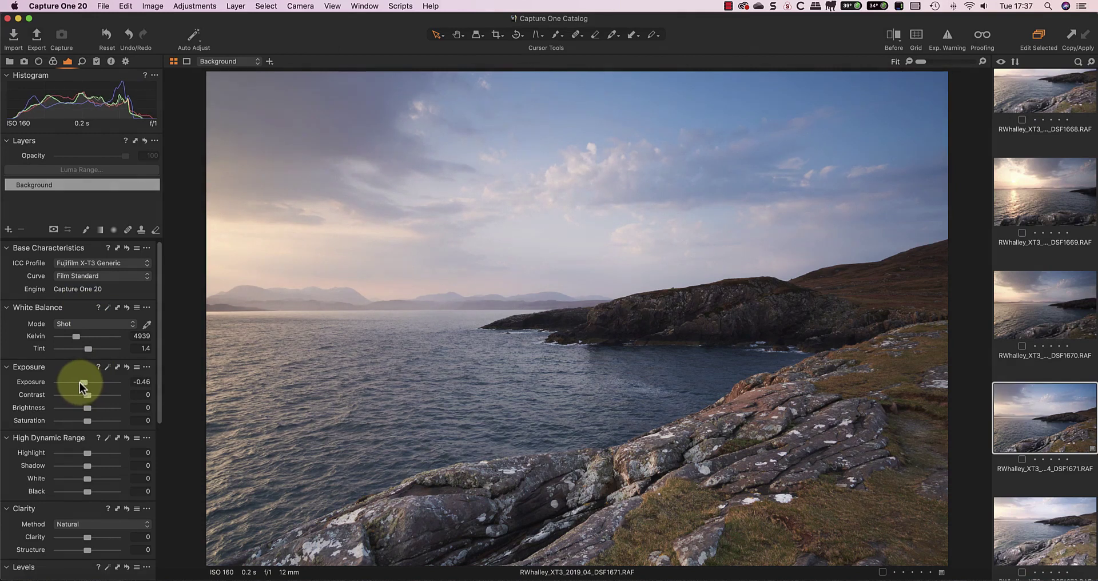
- Set Levels white output to 249 and midpoint to -0.15
scroll(80, 382, "down", 2)
scroll(80, 382, "down", 5)
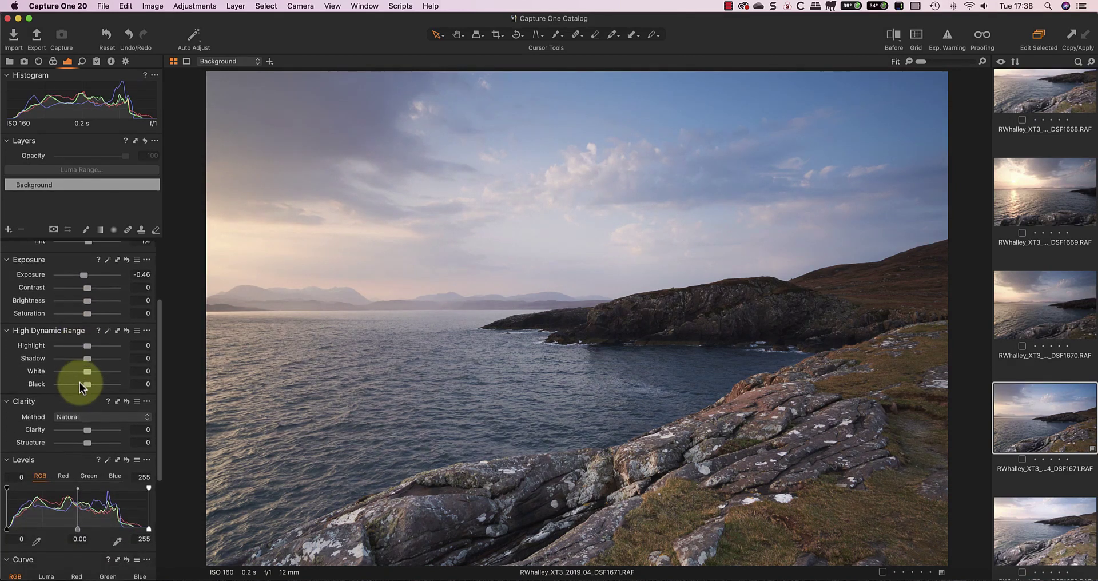
scroll(80, 382, "down", 2)
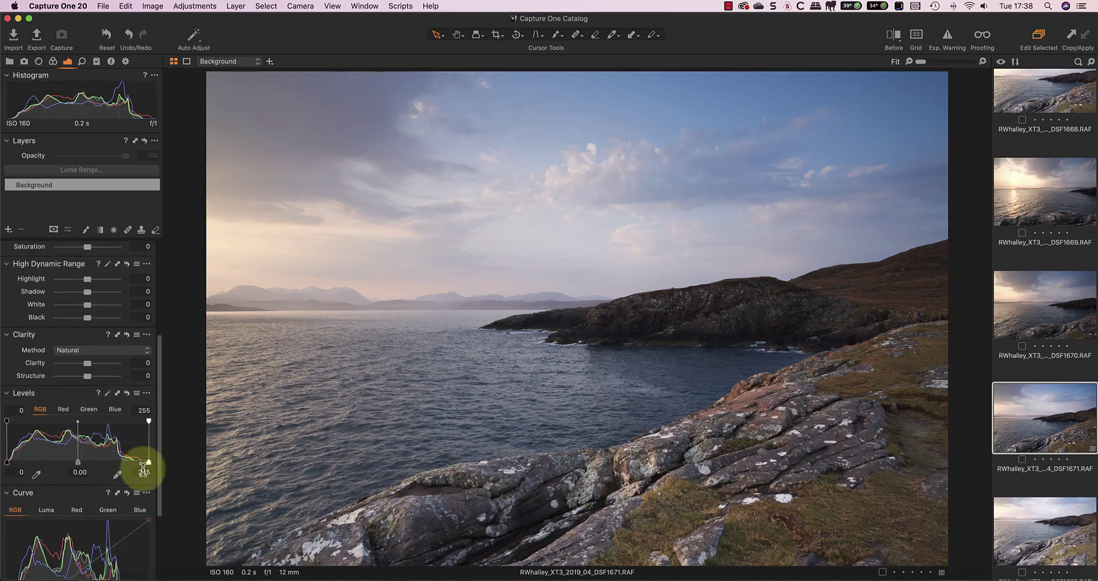
left_click_drag(148, 462, 145, 462)
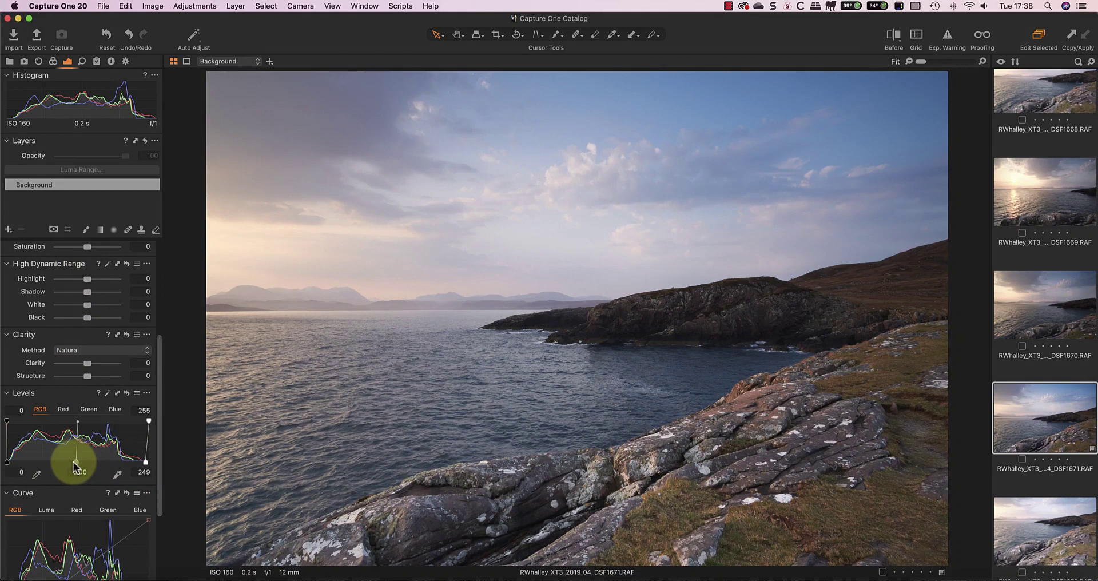
left_click_drag(75, 462, 85, 463)
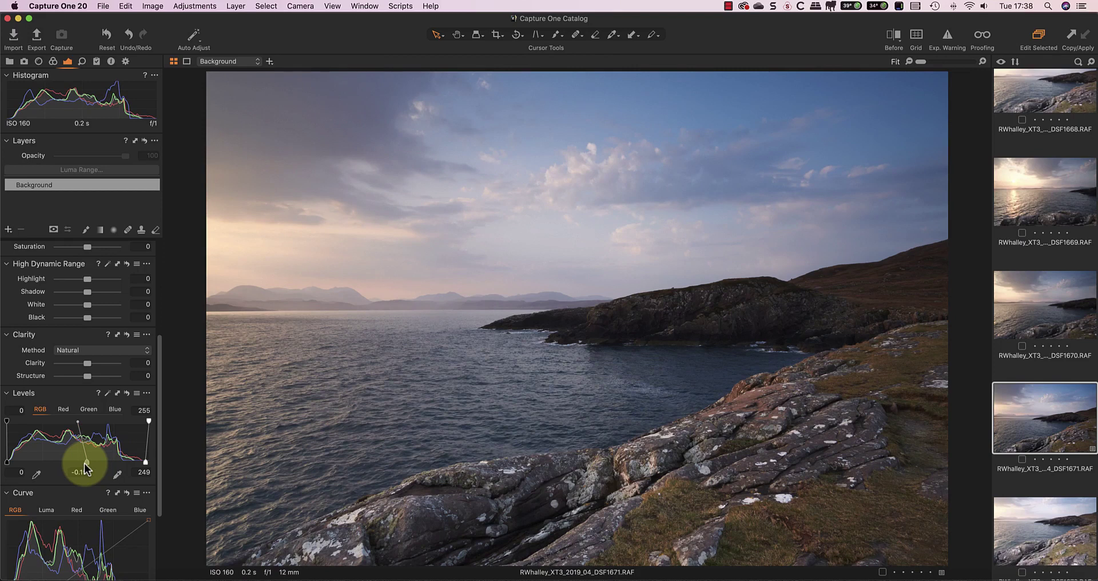
- Warm white balance to 6066 K, lift HDR Shadow to 26 and Black to 7
scroll(84, 328, "up", 2)
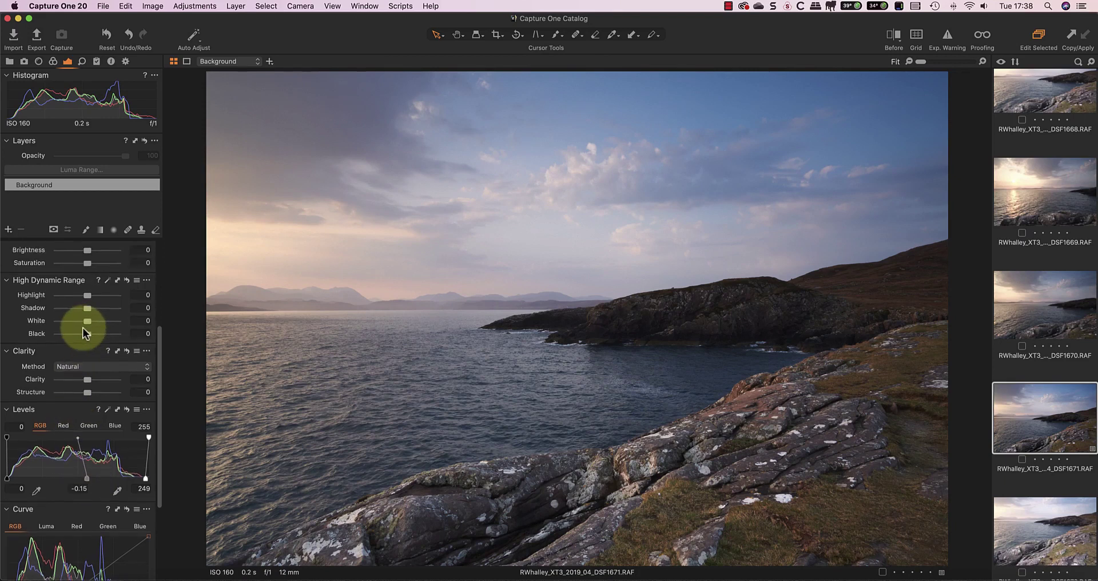
scroll(83, 331, "up", 3)
scroll(84, 331, "up", 3)
scroll(84, 331, "up", 2)
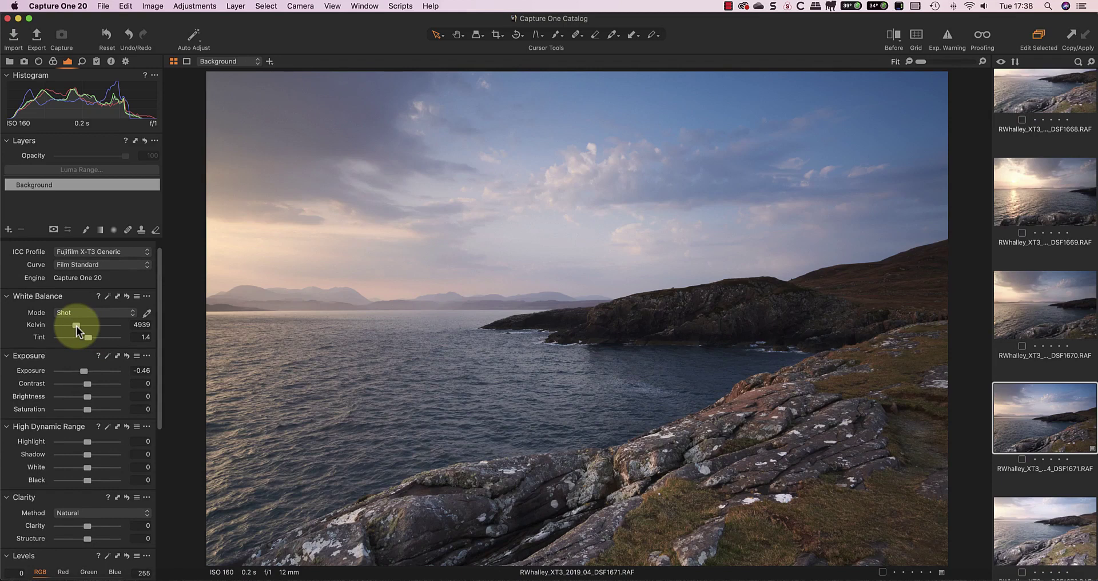
left_click_drag(77, 325, 80, 326)
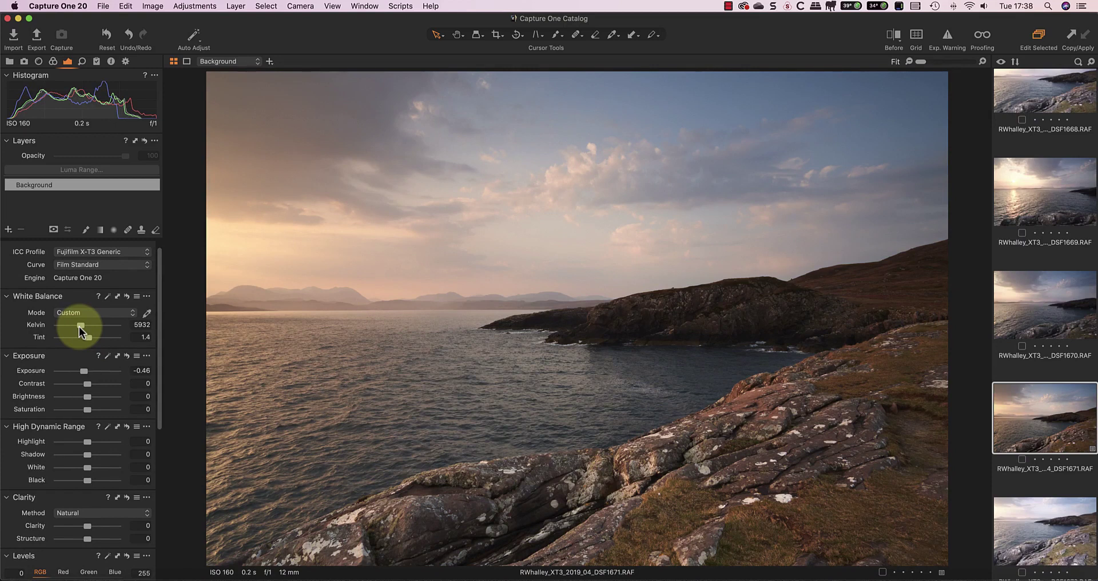
left_click_drag(80, 327, 81, 327)
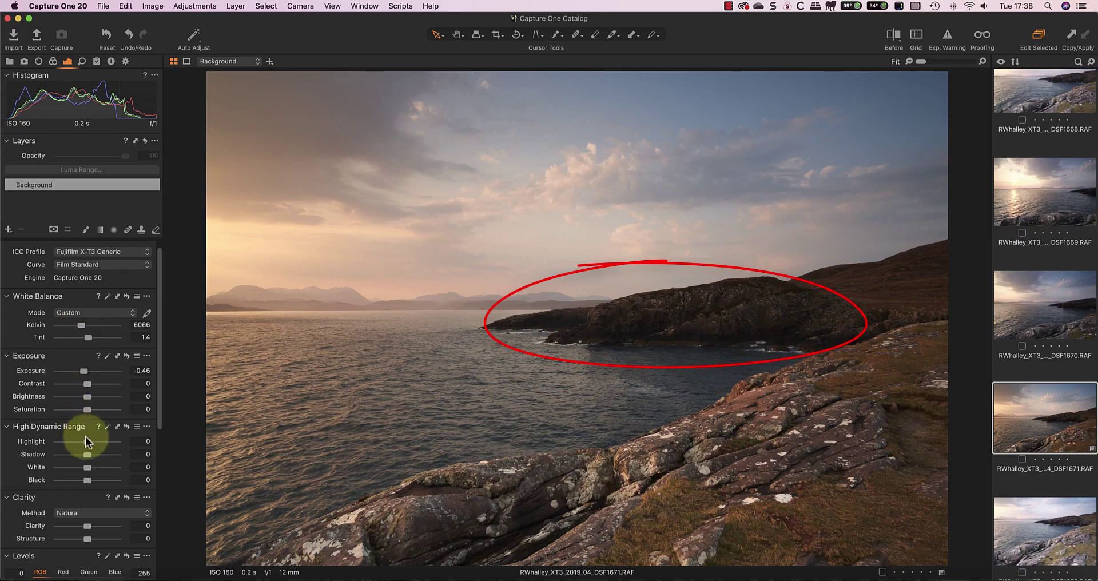
left_click_drag(87, 455, 95, 455)
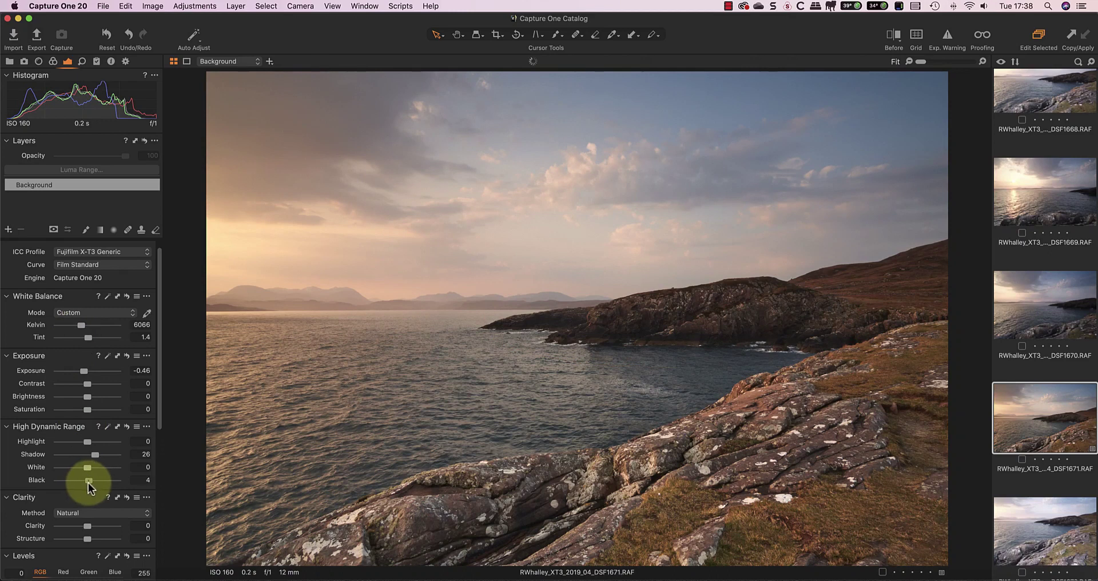
left_click_drag(88, 483, 90, 483)
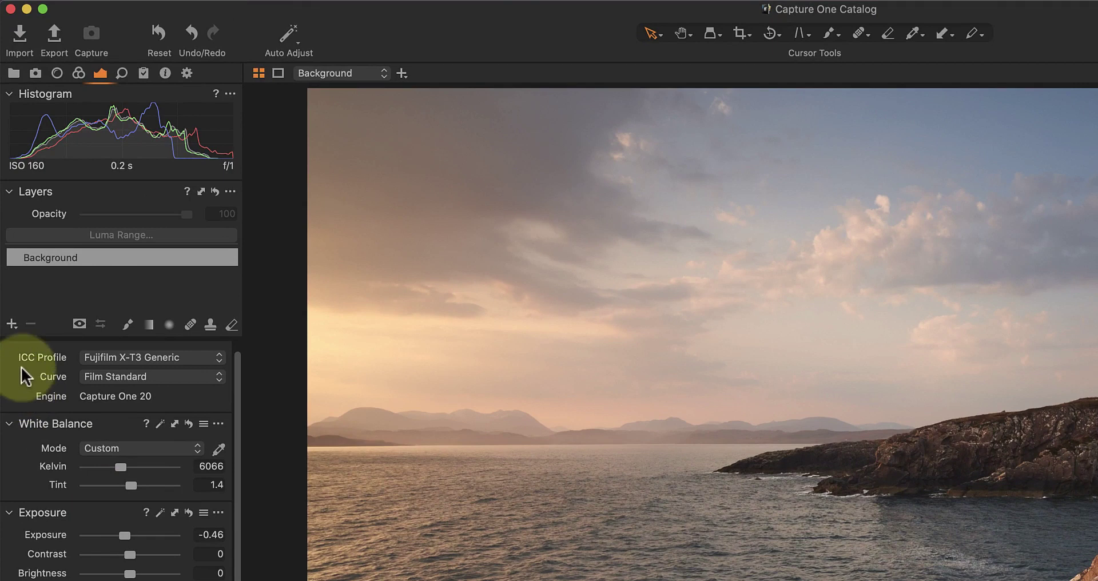
- Create an empty adjustment layer with a linear gradient from the sky to just below the horizon
left_click(12, 318)
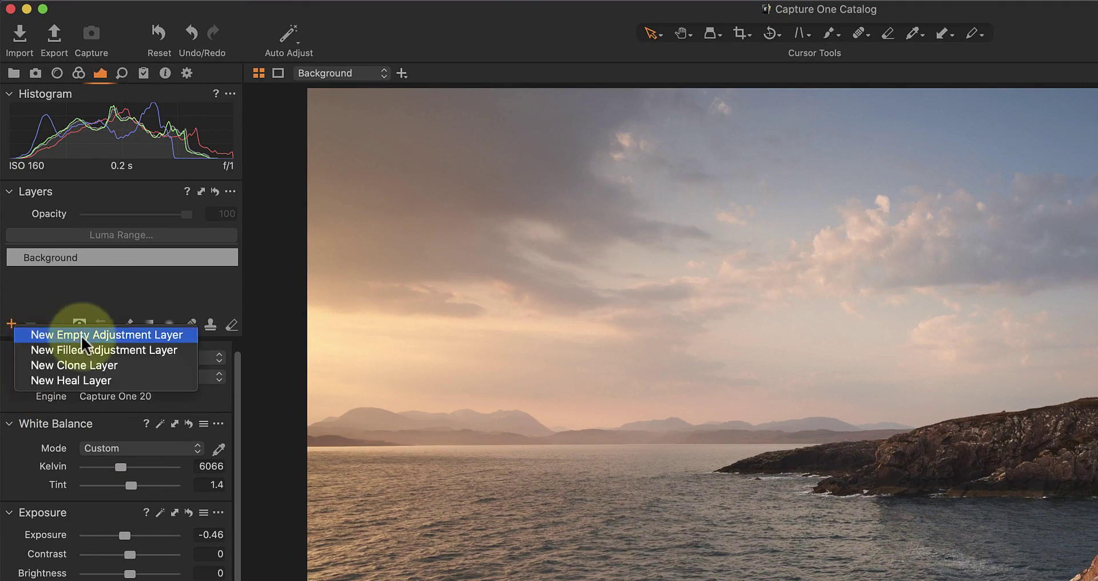
left_click(105, 335)
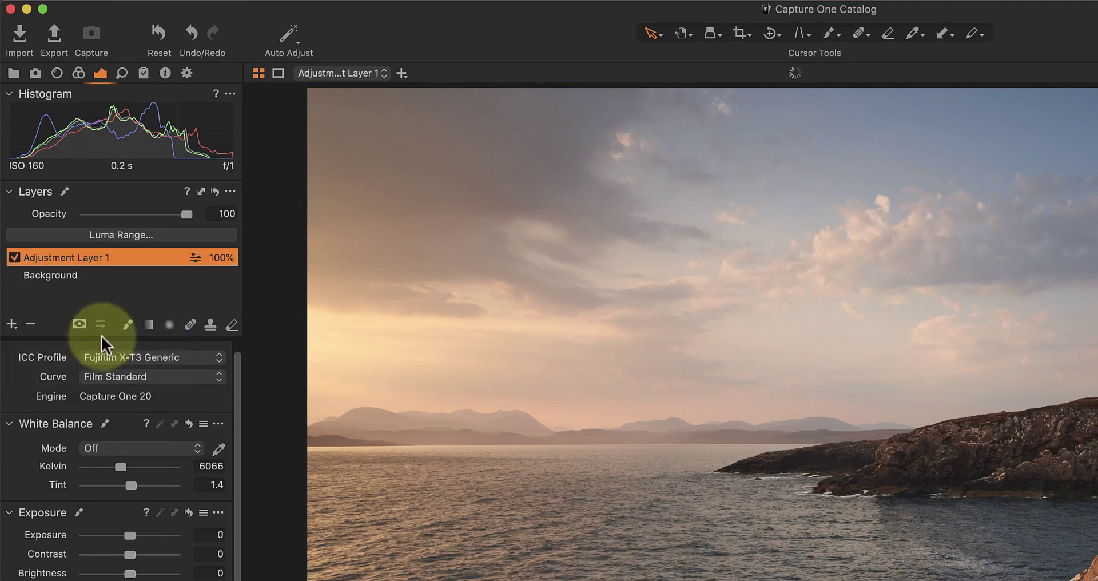
left_click(151, 325)
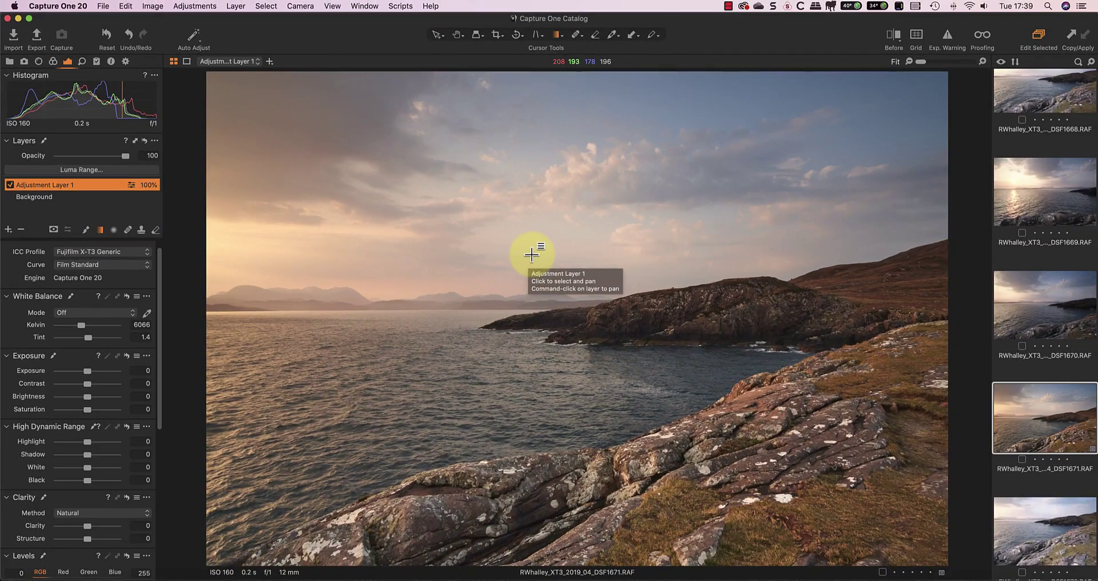
left_click_drag(532, 254, 530, 337)
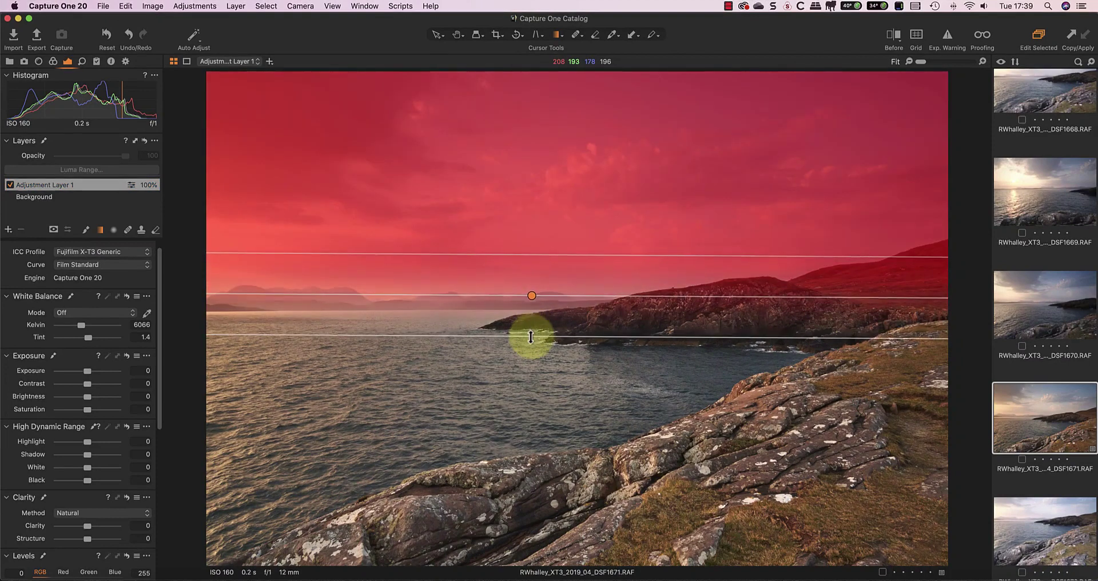
left_click_drag(531, 337, 530, 346)
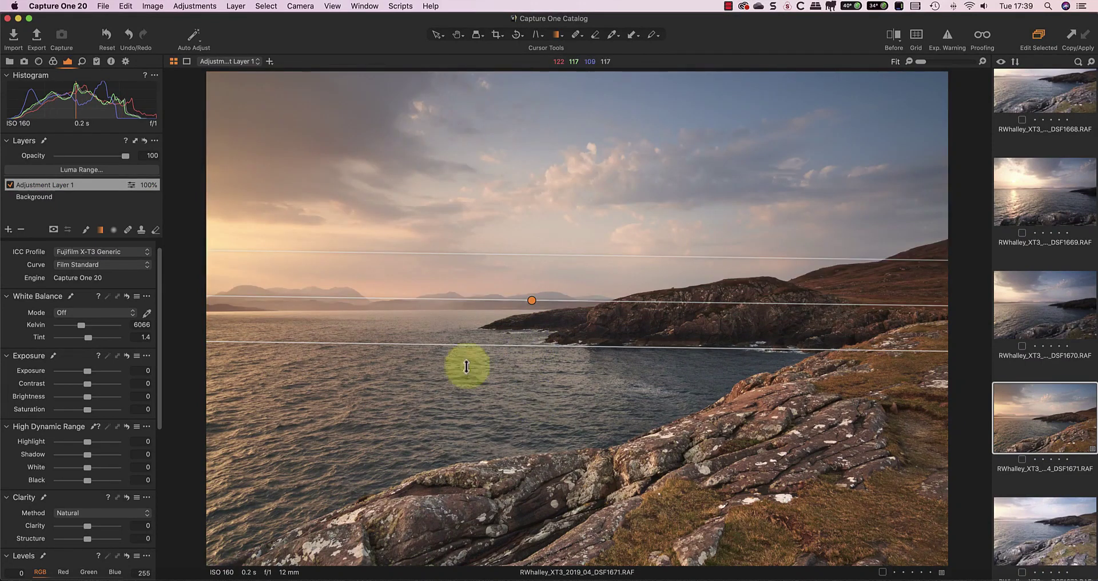
- Always display the mask and limit the sky mask's luma range to roughly 129–248
left_click(57, 229)
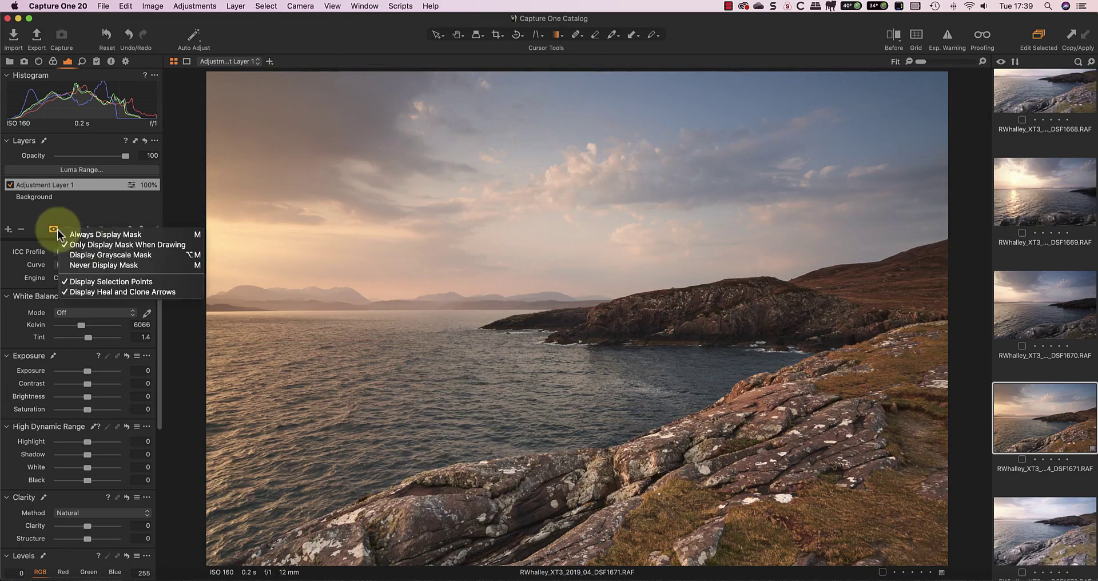
left_click(90, 234)
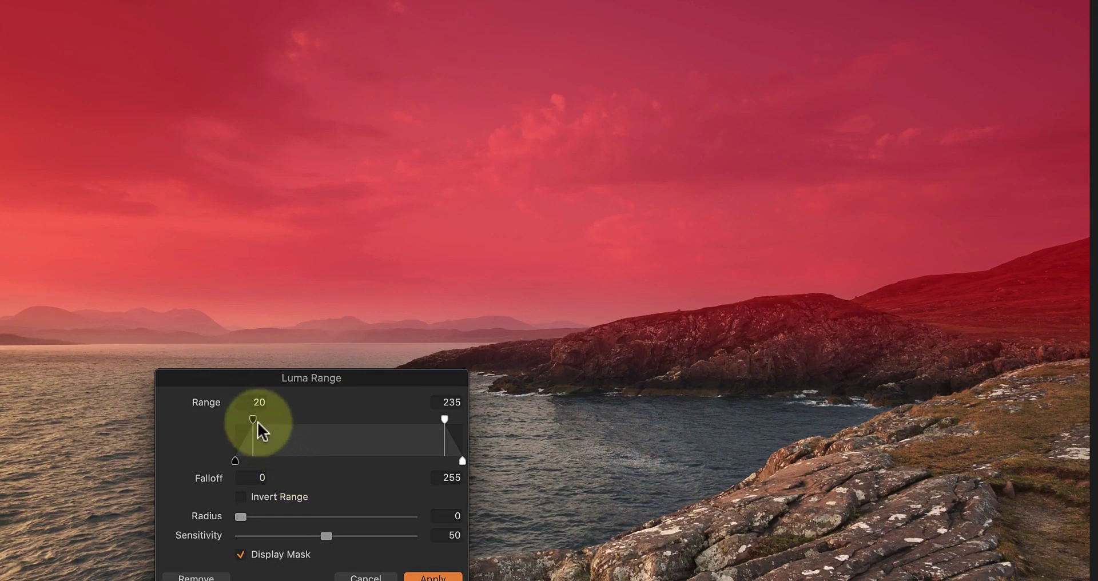
left_click_drag(253, 421, 267, 421)
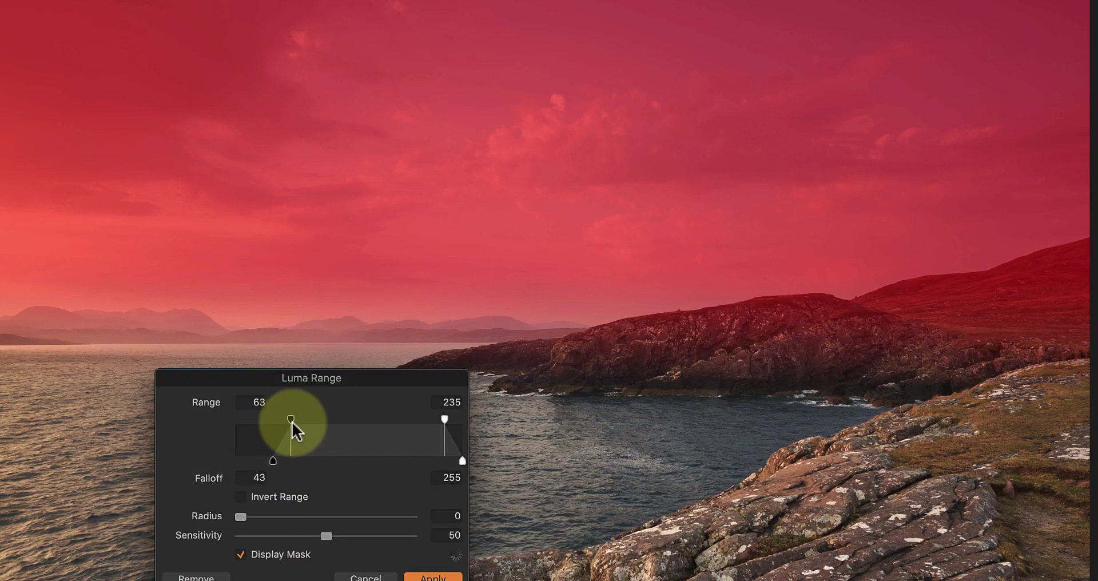
left_click_drag(293, 426, 341, 435)
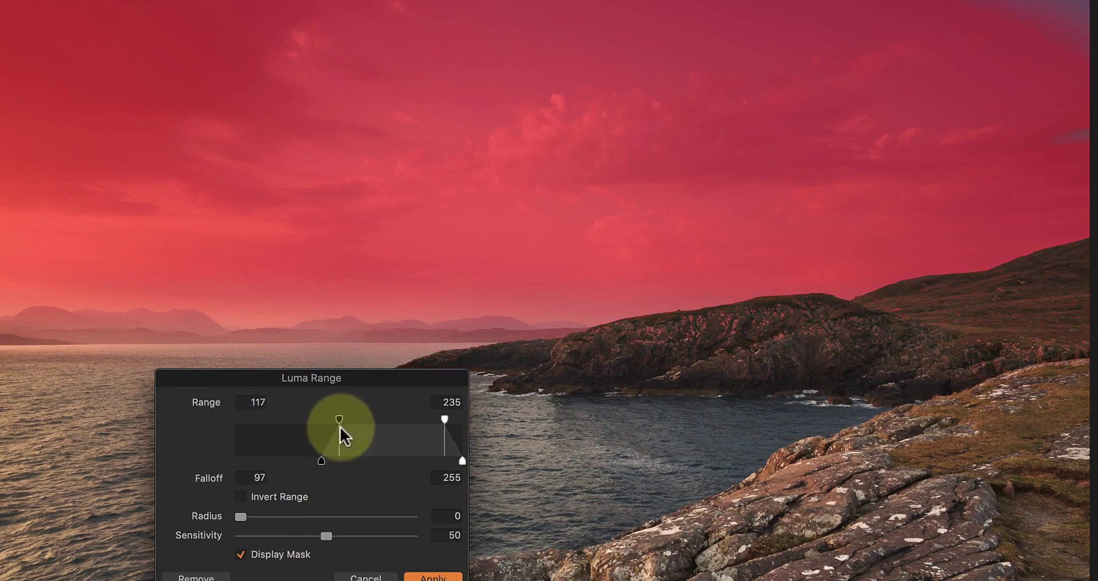
mouse_move(341, 426)
left_mouse_down()
mouse_move(337, 444)
mouse_move(300, 461)
left_mouse_up()
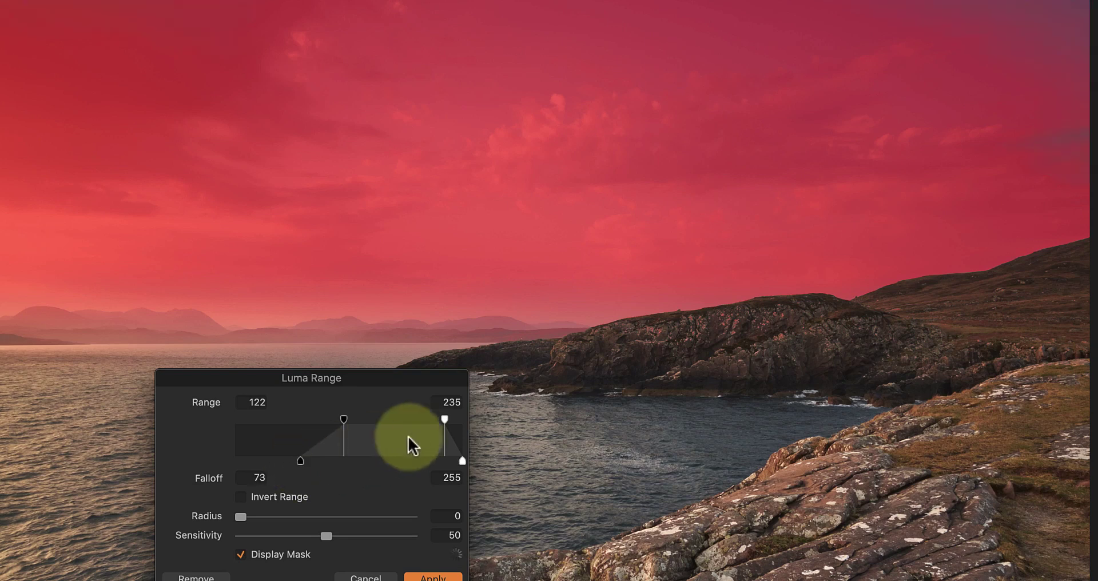
left_click_drag(445, 421, 457, 423)
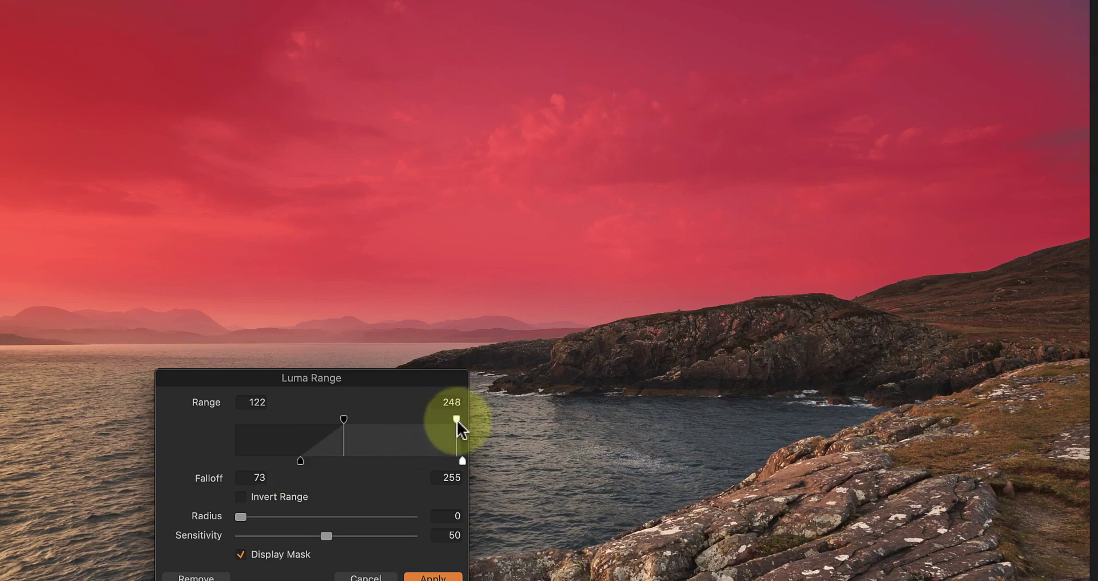
left_click_drag(342, 424, 341, 420)
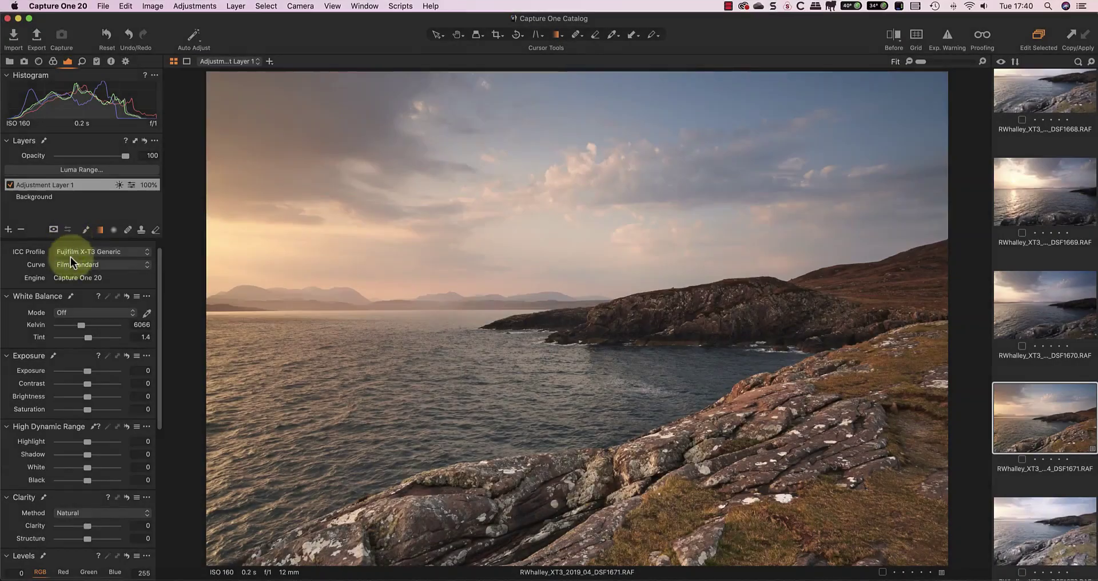
- Pull the sky layer's highlights down to -75
mouse_move(90, 441)
left_mouse_down()
mouse_move(67, 441)
mouse_move(98, 467)
left_mouse_up()
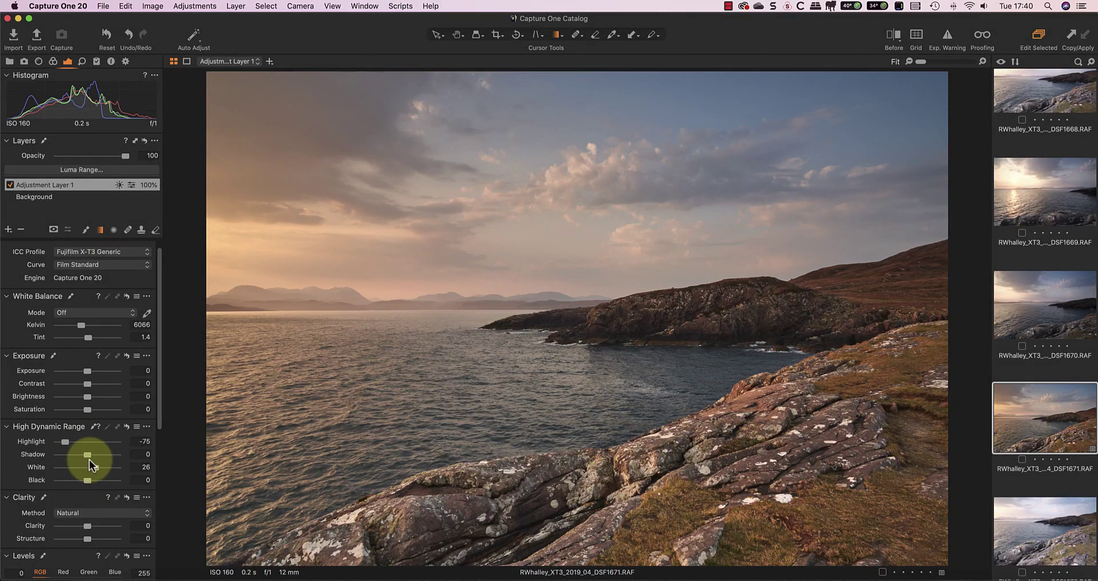
scroll(89, 459, "down", 2)
scroll(89, 459, "down", 2)
scroll(89, 458, "down", 2)
scroll(89, 459, "down", 2)
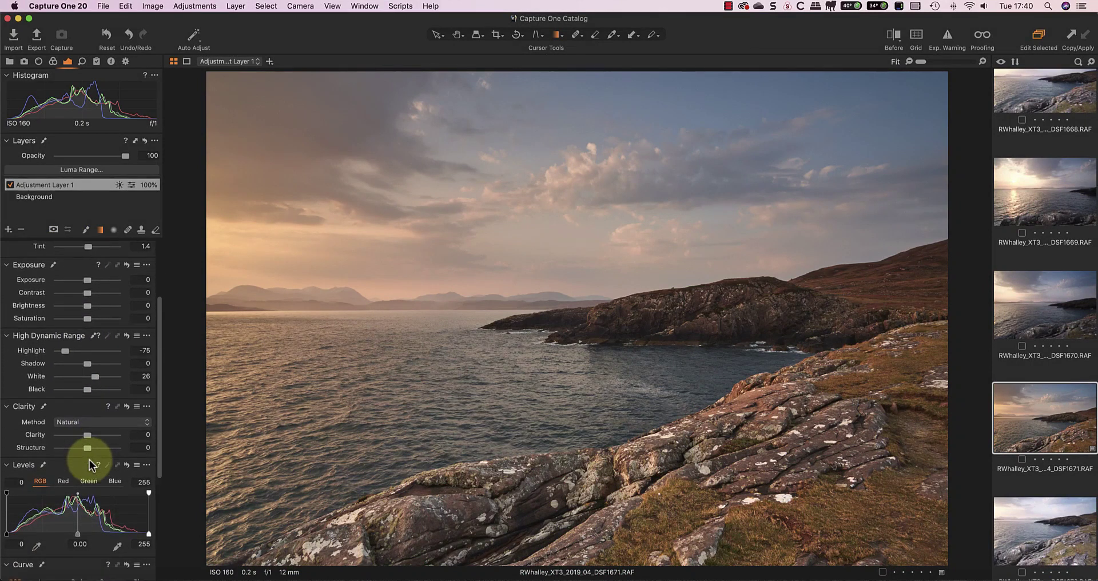
scroll(89, 458, "down", 2)
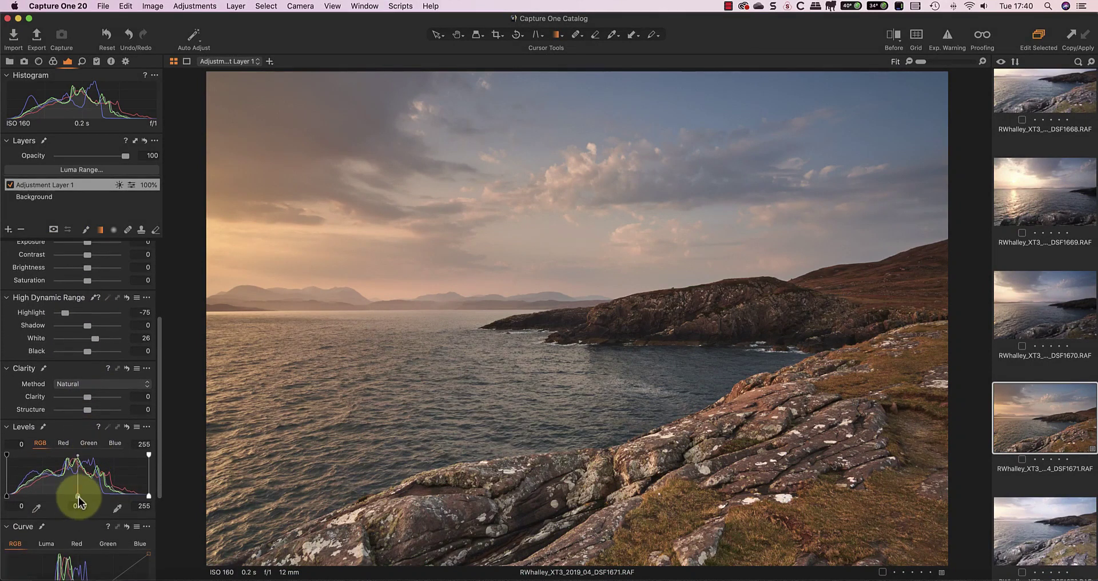
- Set the sky layer's Levels to 7 / -0.10 / 240 and Clarity to 34
left_click_drag(78, 498, 85, 498)
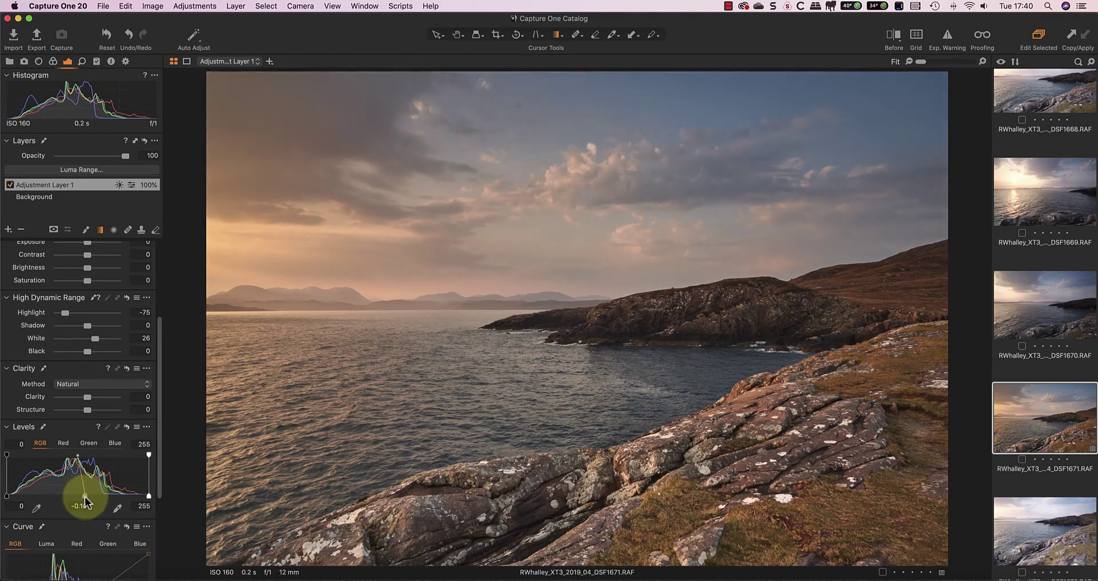
left_click_drag(147, 495, 132, 498)
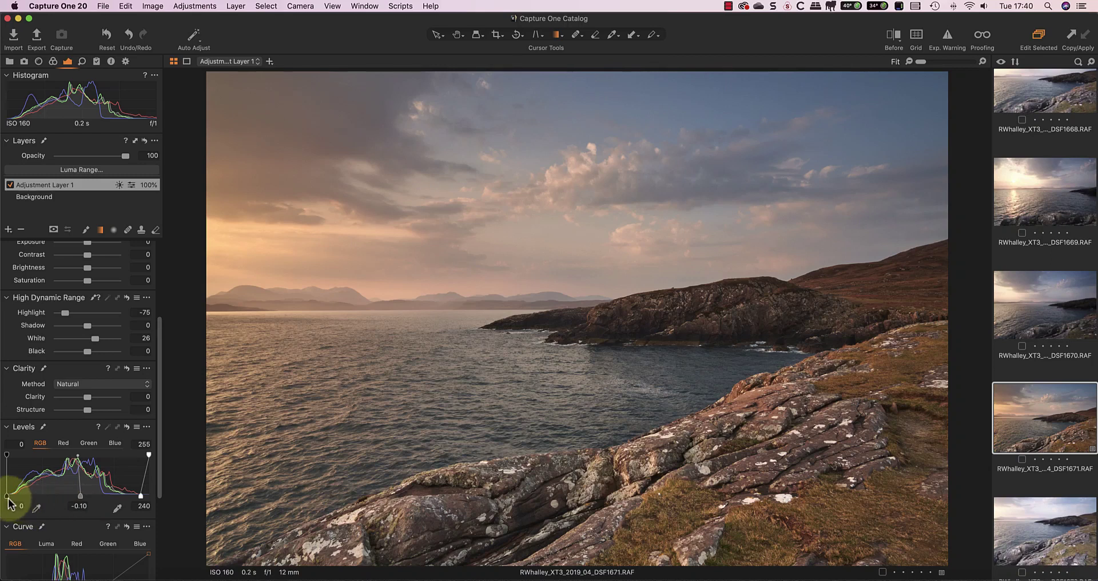
left_click_drag(6, 495, 12, 498)
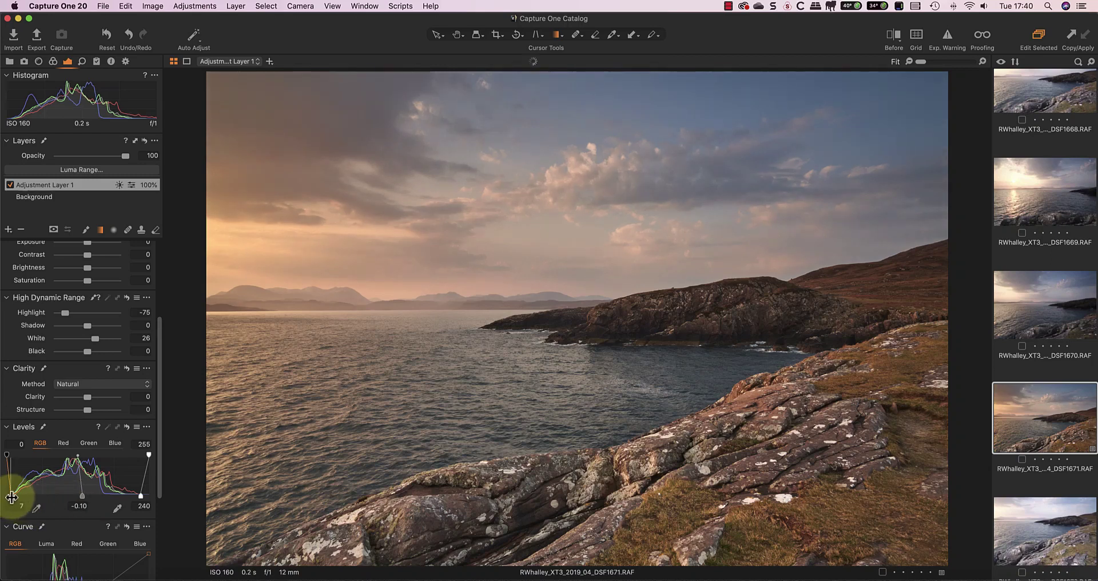
left_click(87, 410)
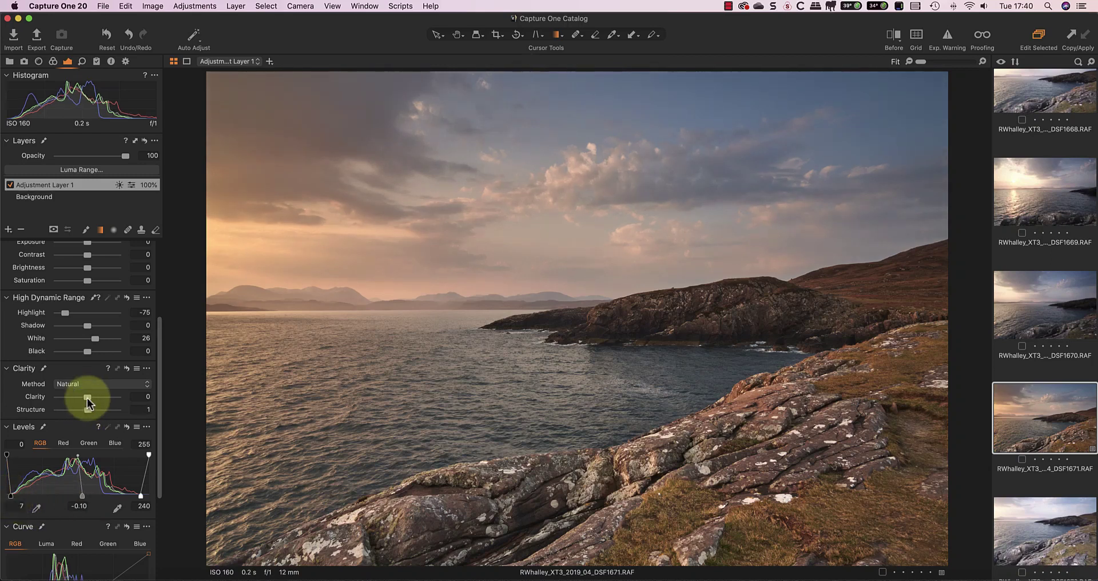
left_click_drag(87, 396, 97, 397)
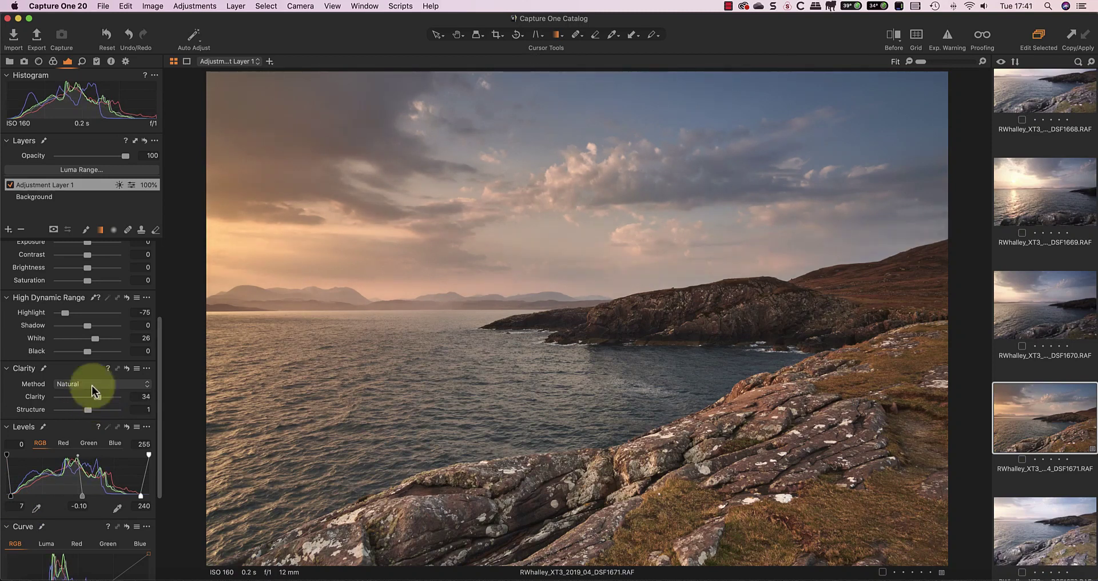
- Add an empty adjustment layer with a linear gradient over the foreground rocks
left_click(12, 232)
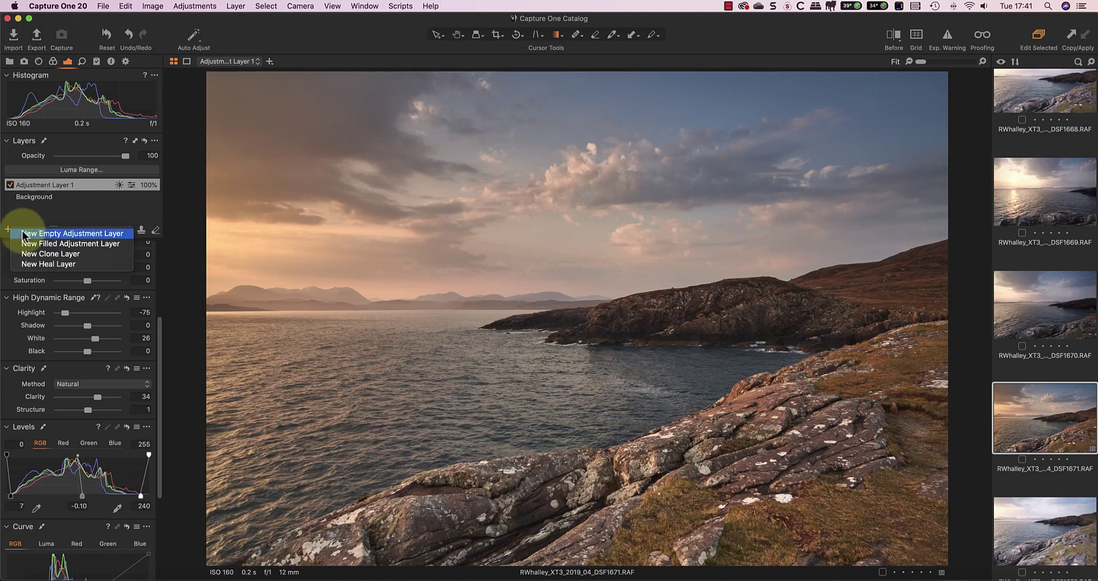
left_click(43, 234)
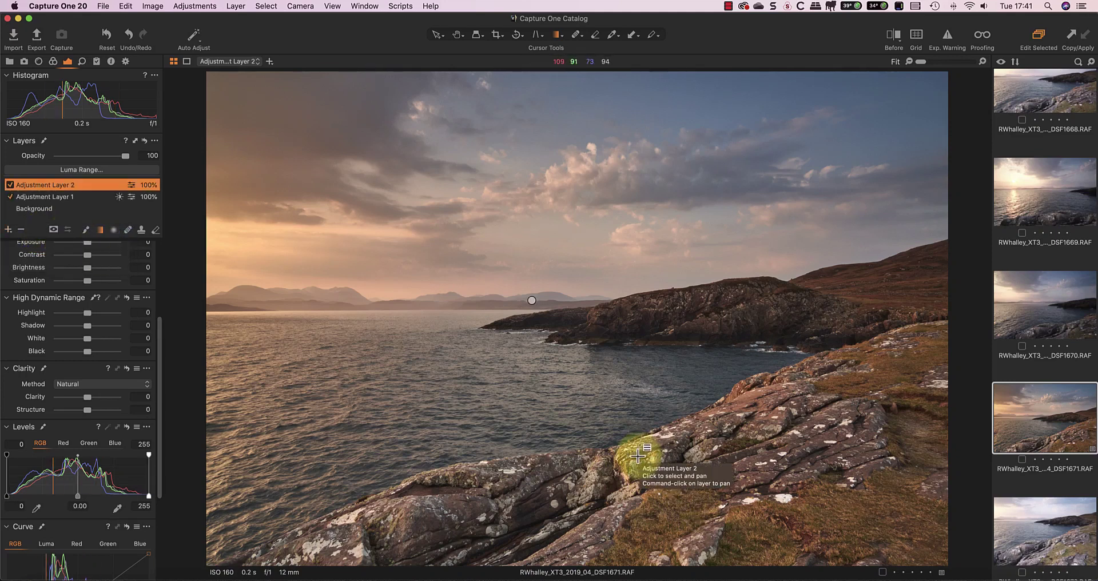
key("g")
mouse_move(638, 452)
left_mouse_down()
mouse_move(612, 374)
mouse_move(543, 399)
left_mouse_up()
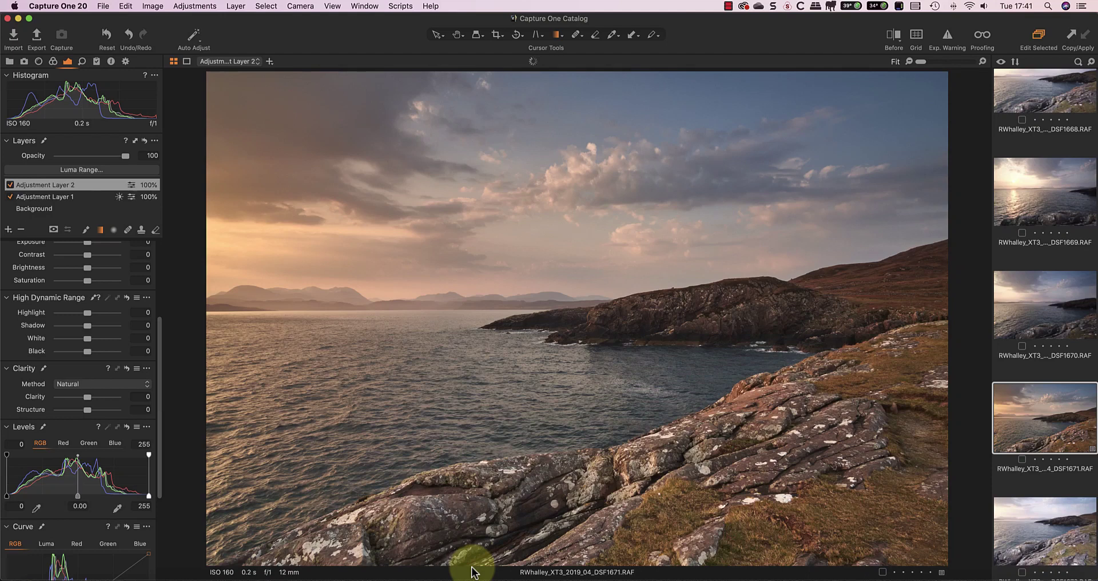
- Set the mask to Always Display and select the Erase Mask brush
left_click(53, 229)
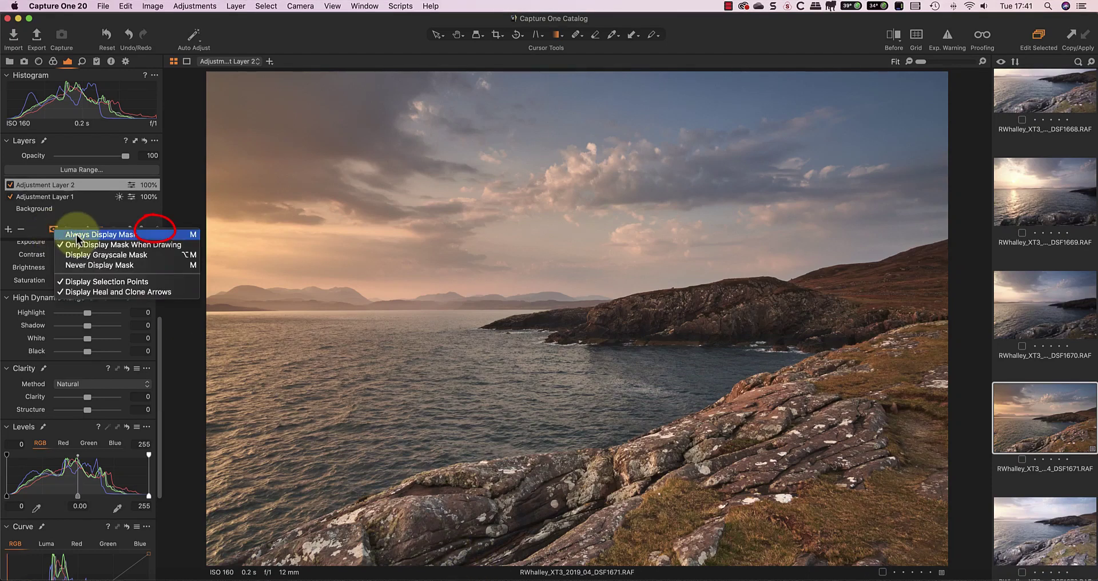
left_click(79, 238)
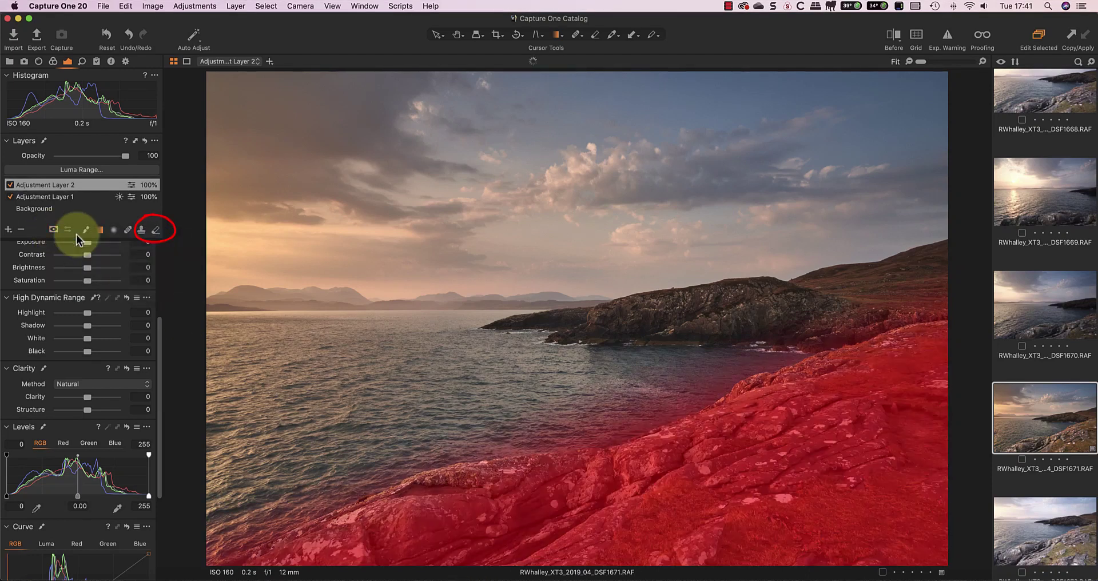
left_click(156, 231)
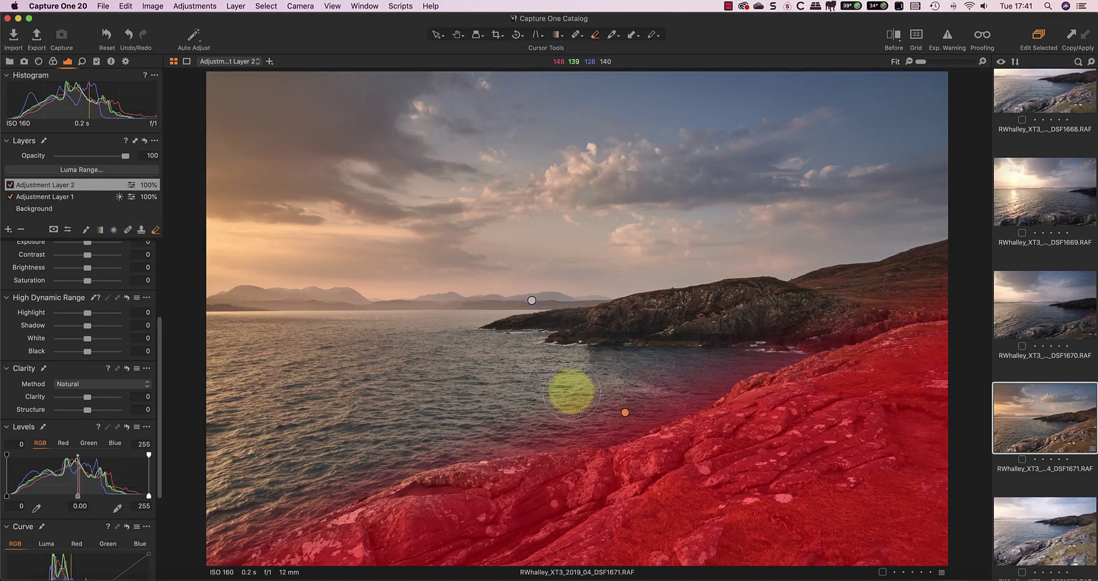
- Rasterize the mask and erase it from the water along the shoreline and the headland
left_click(676, 392)
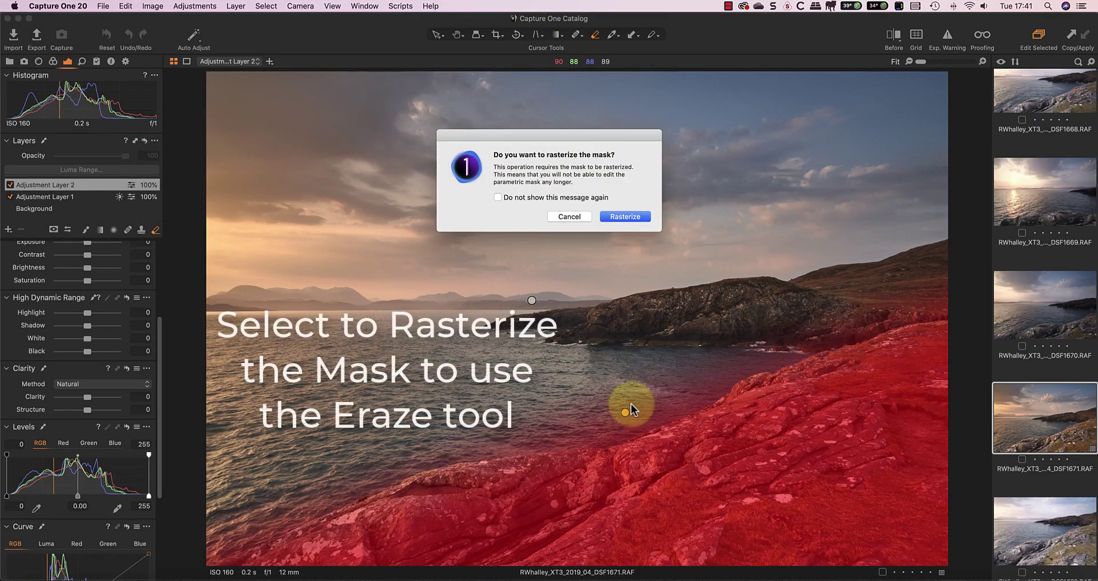
left_click(625, 216)
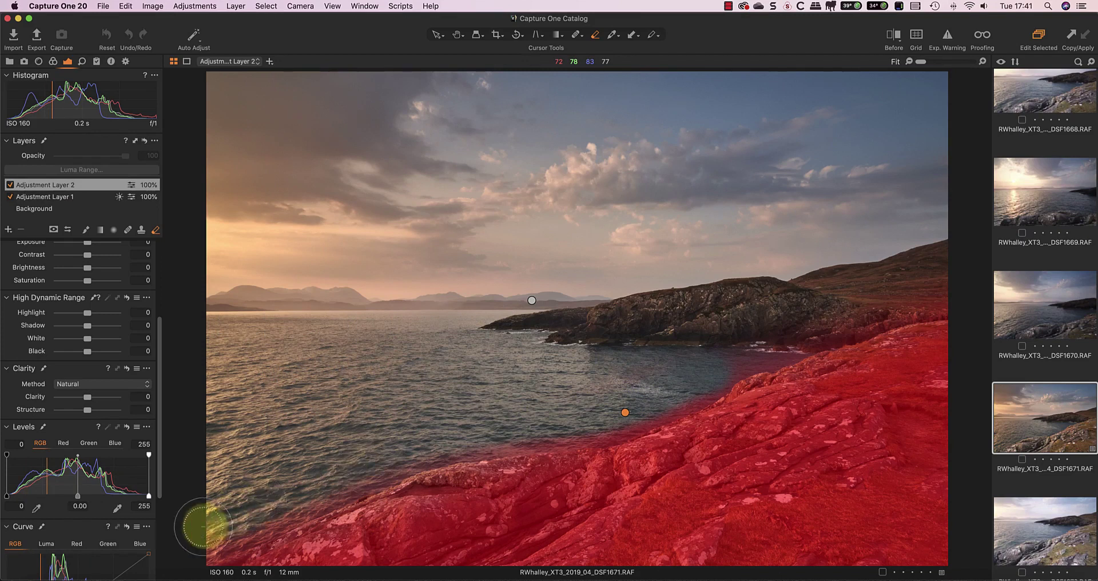
mouse_move(203, 526)
left_mouse_down()
mouse_move(351, 473)
mouse_move(695, 387)
mouse_move(764, 348)
left_mouse_up()
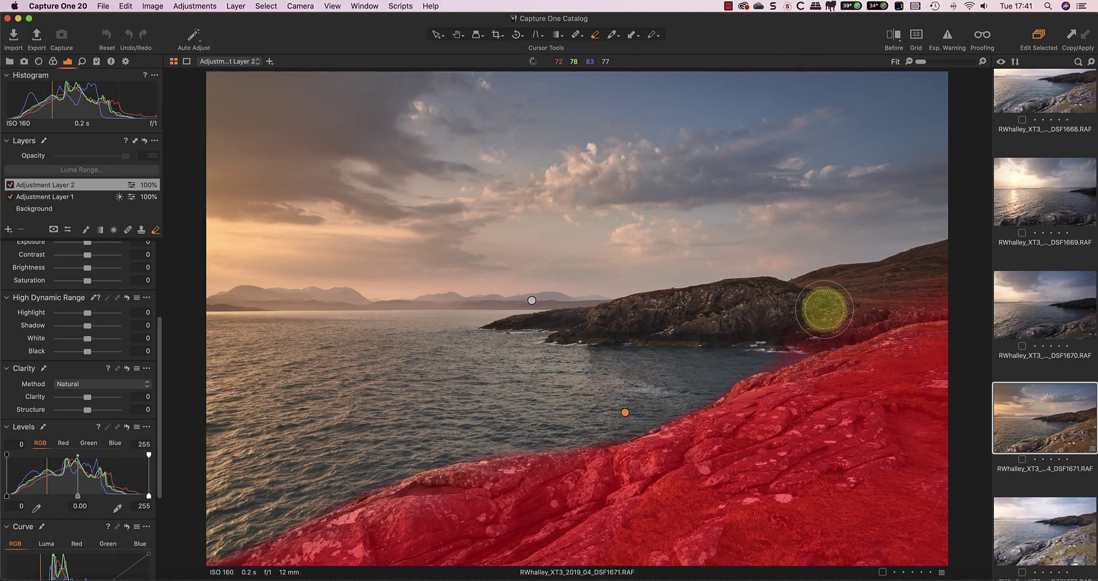
left_click_drag(823, 309, 980, 296)
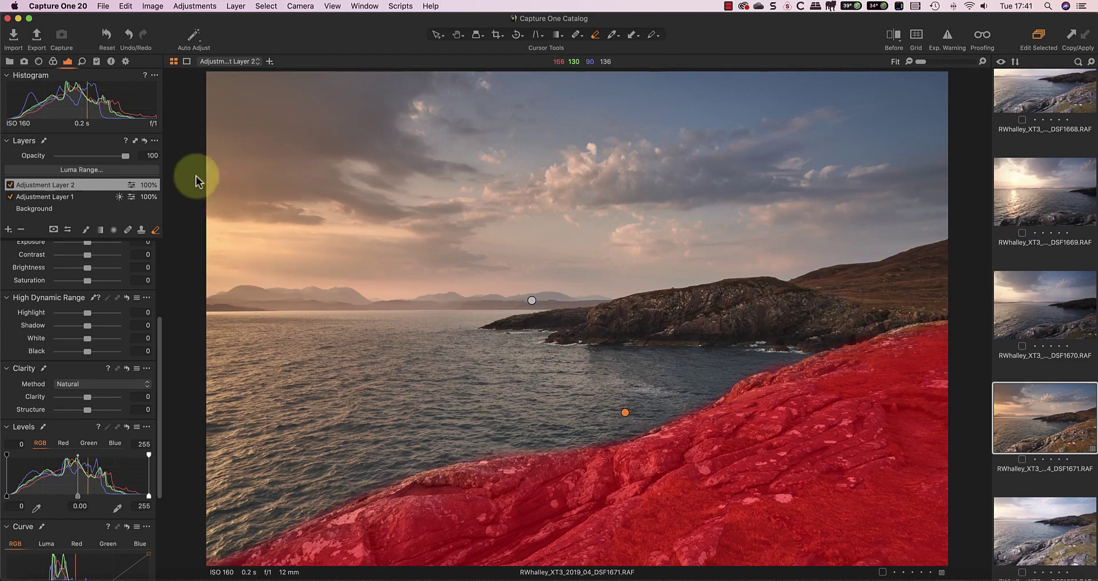
- Show the mask only when drawing; set Levels midtone -0.08, Contrast 8, Clarity 19
left_click(53, 229)
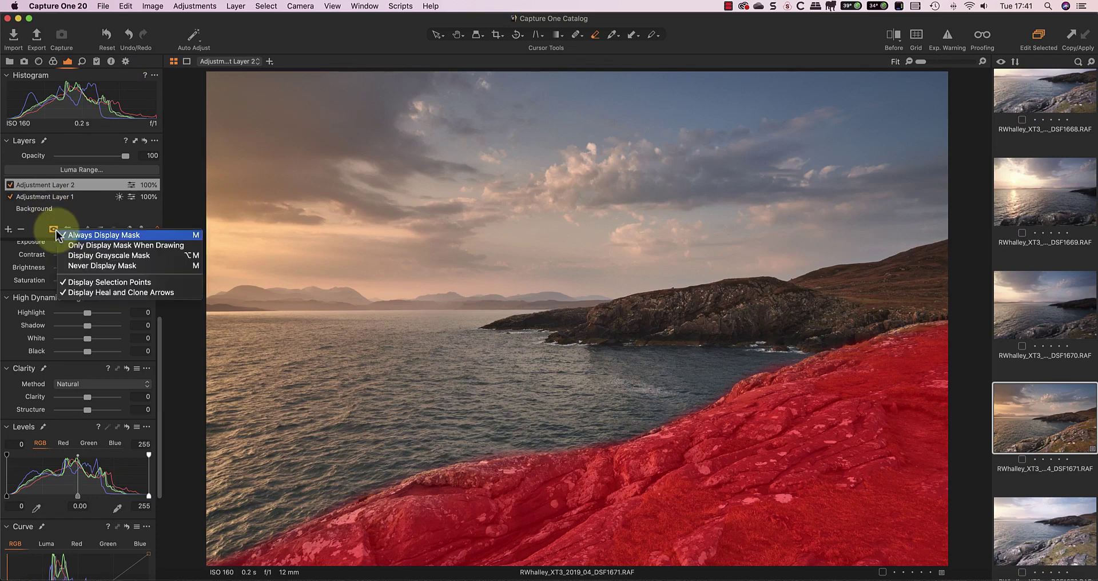
left_click(84, 246)
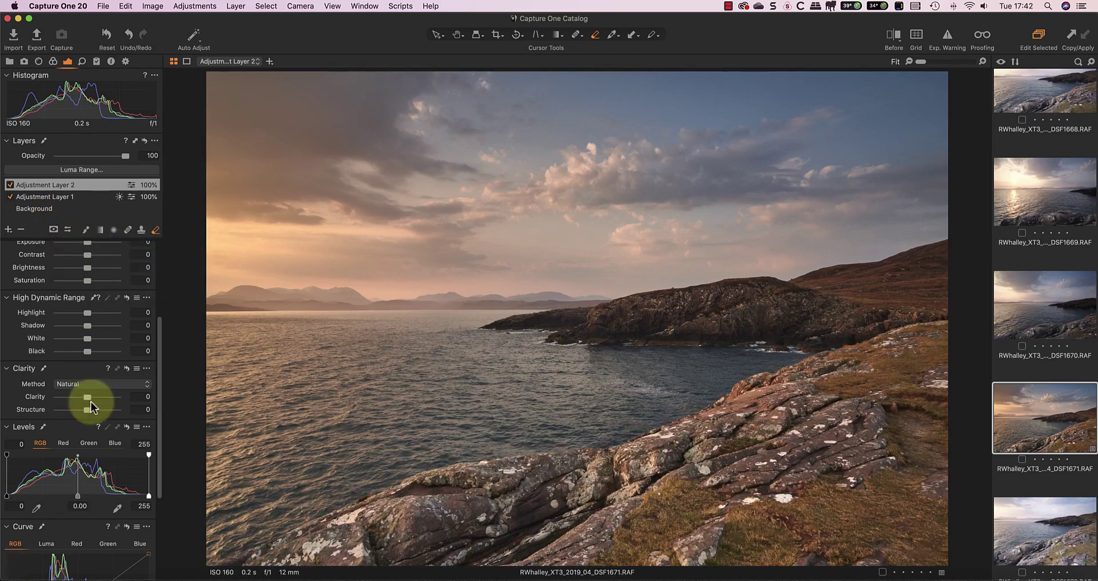
left_click_drag(78, 496, 142, 495)
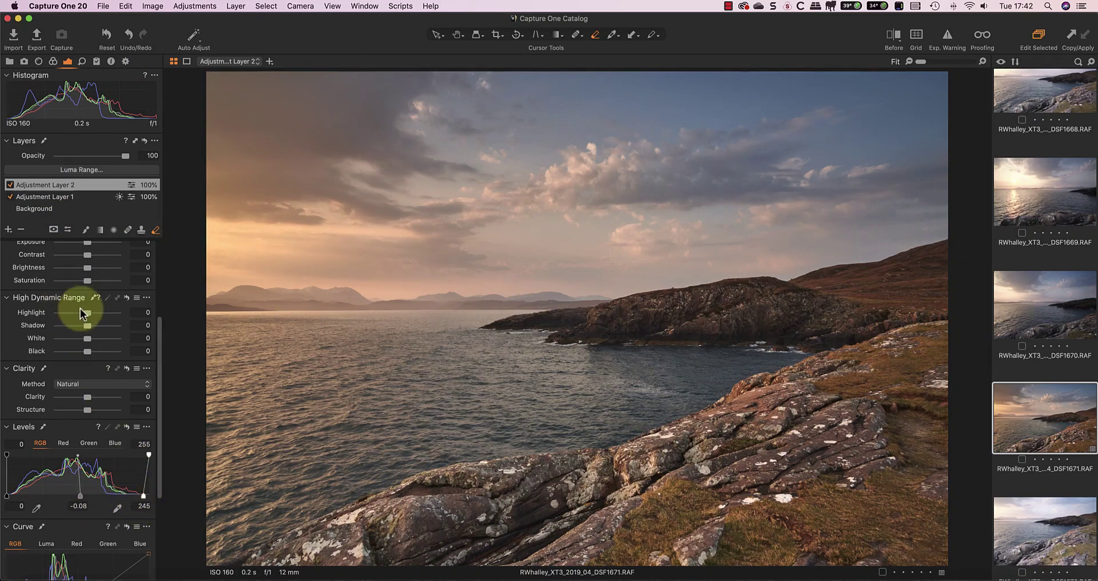
left_click_drag(89, 259, 94, 259)
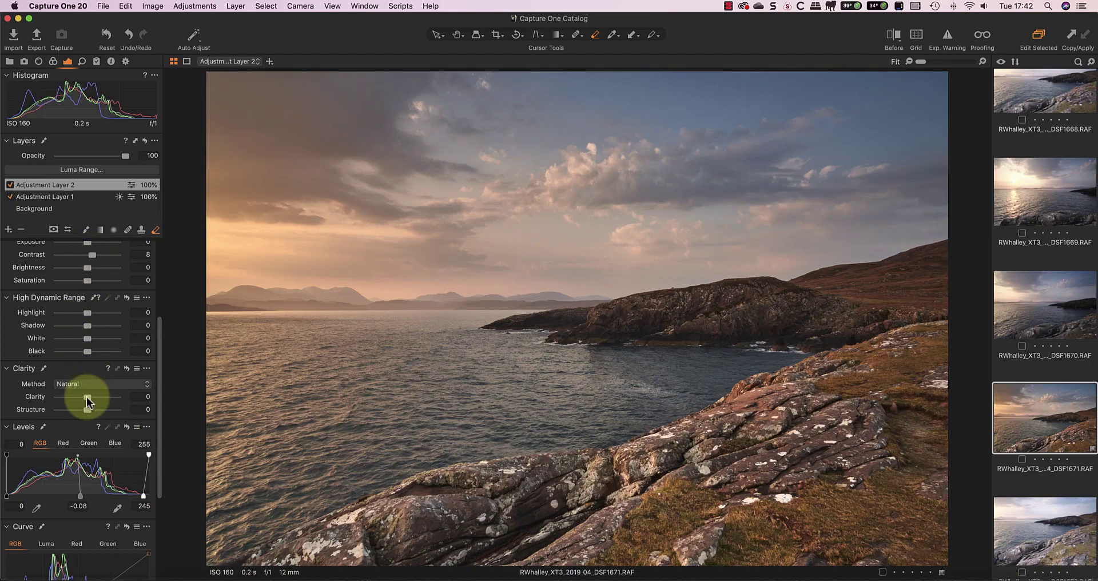
left_click_drag(87, 398, 89, 409)
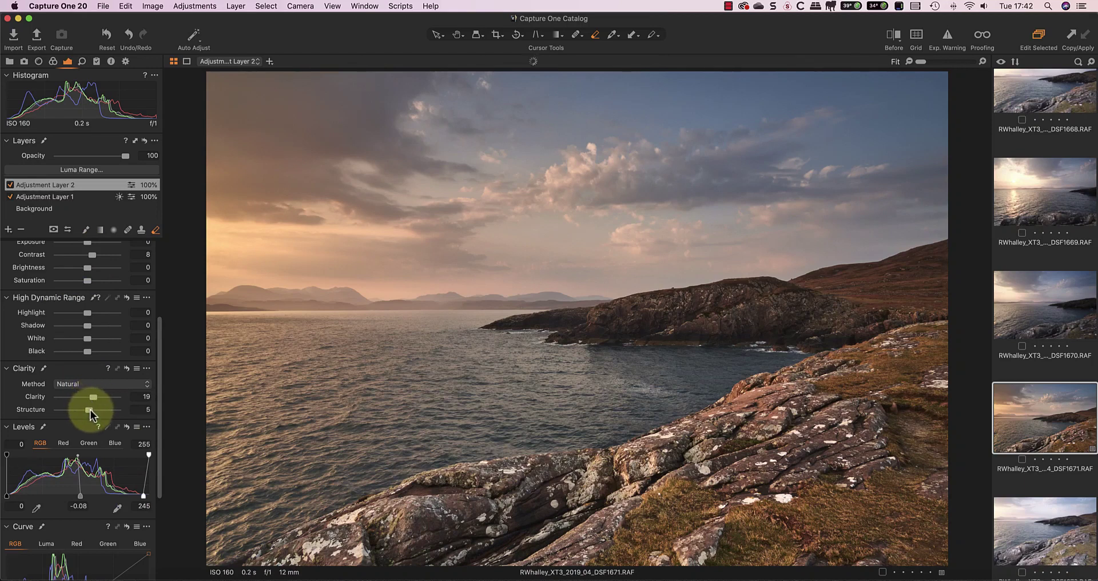
- Warm the foreground layer's white balance to 6718 K
scroll(80, 366, "up", 5)
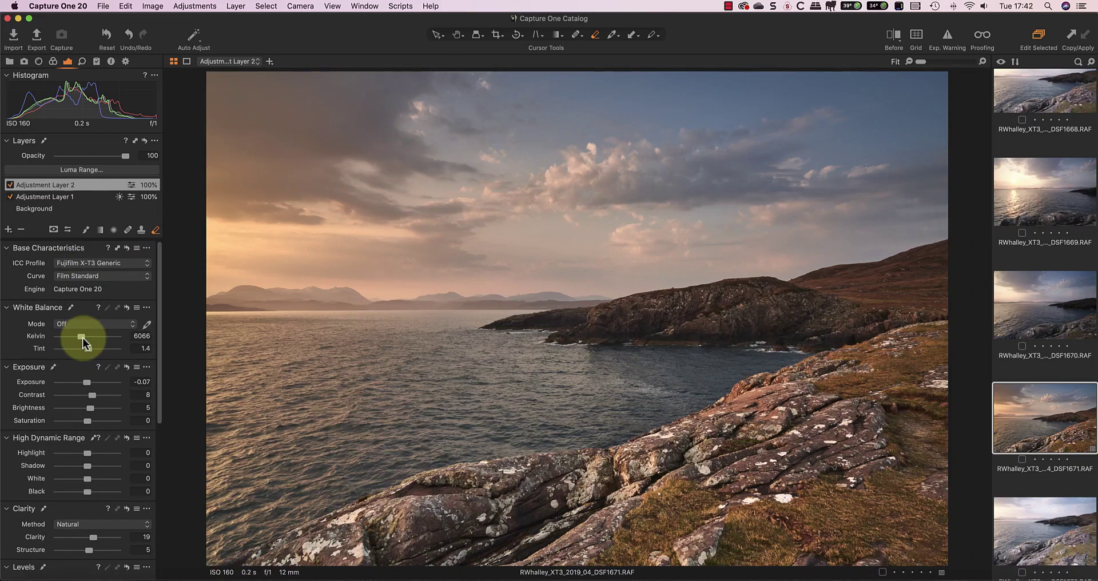
left_click_drag(81, 336, 85, 336)
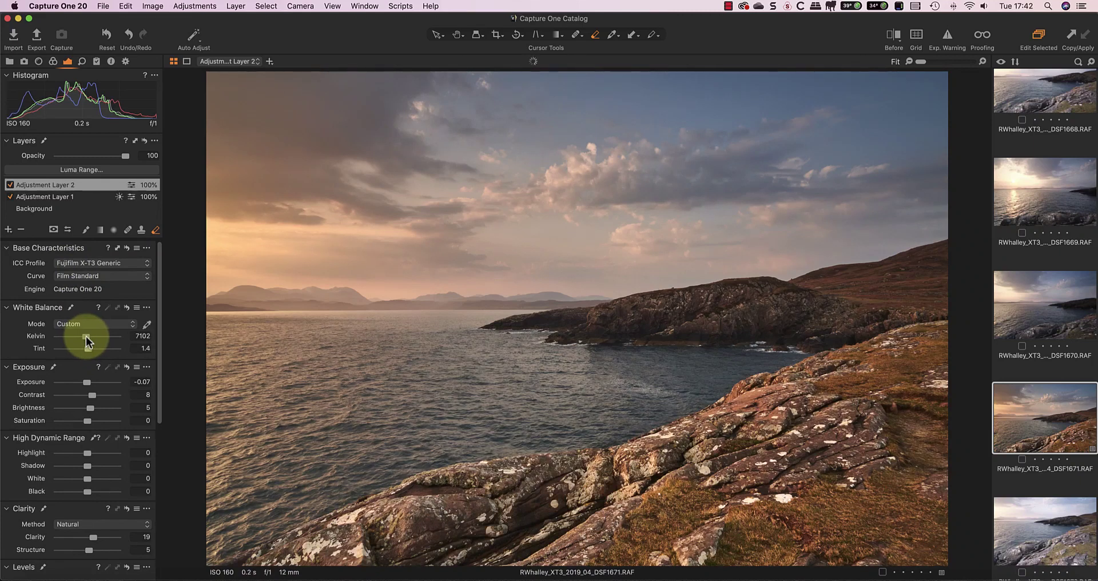
left_click_drag(84, 336, 84, 337)
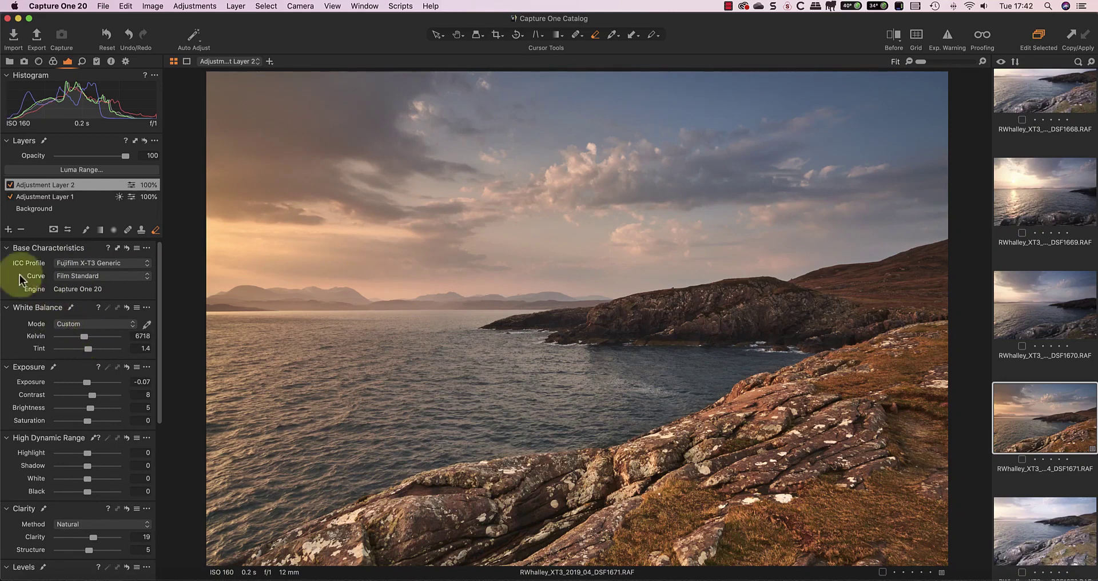
- Add a New Filled Adjustment Layer and drag its opacity slider to 60%
left_click(9, 230)
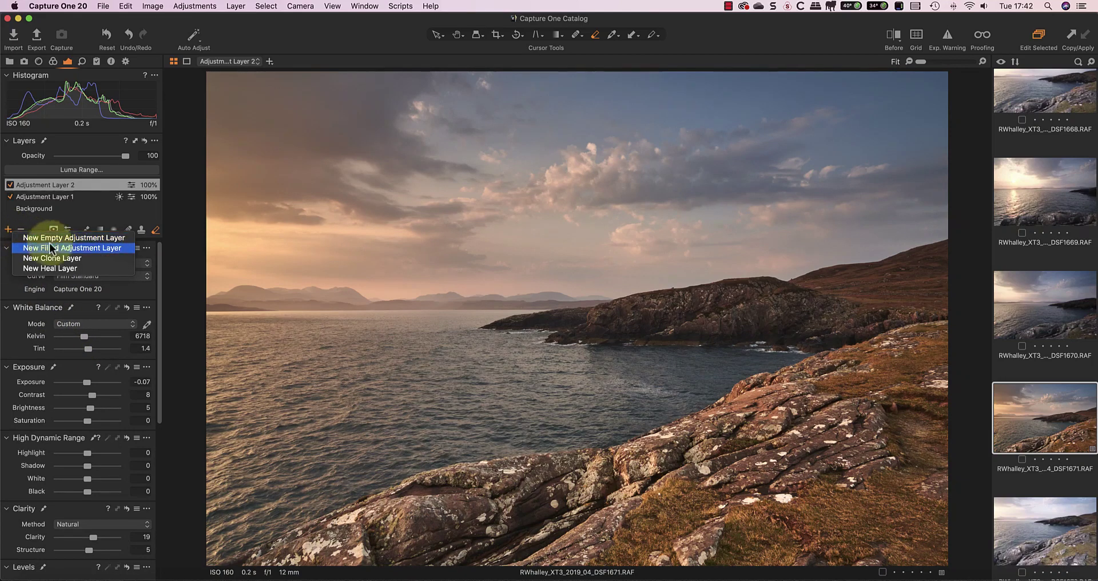
left_click(87, 254)
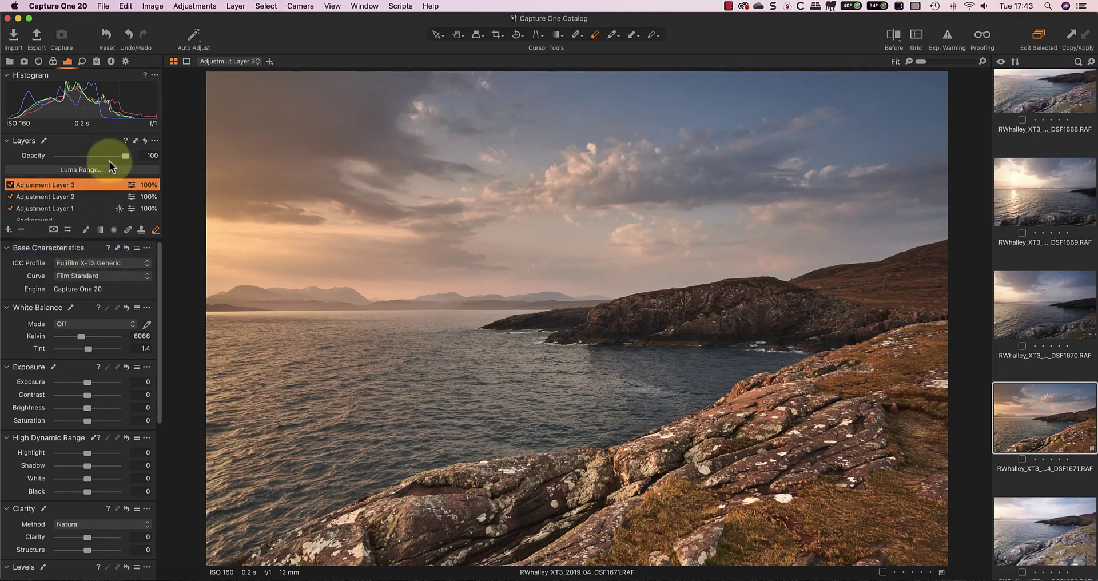
left_click_drag(125, 156, 98, 156)
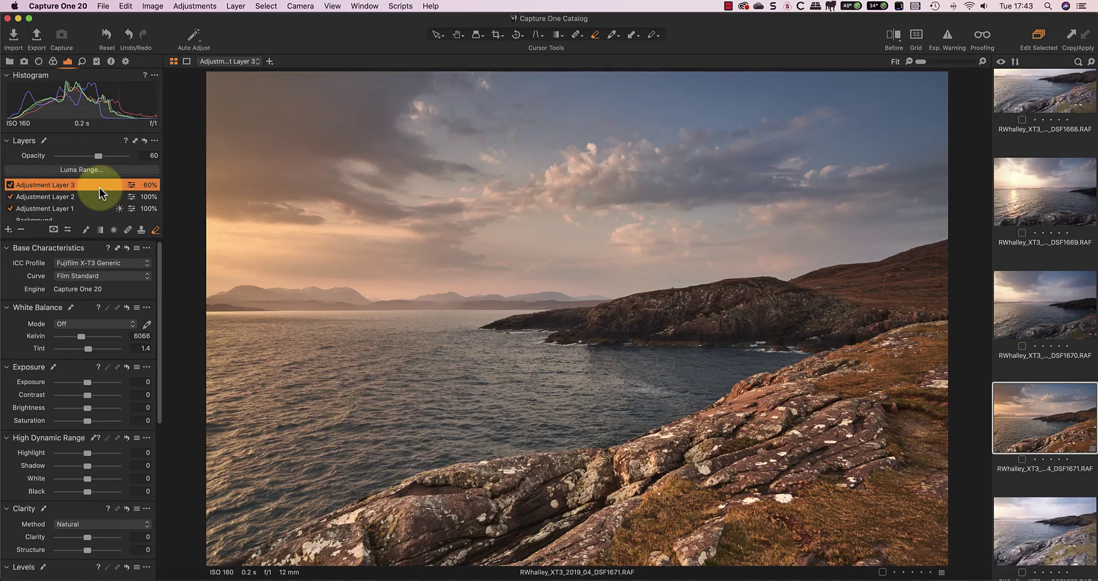
- Float Color Balance in an enlarged window and show its 3-Way shadow, midtone and highlight wheels
left_click(54, 62)
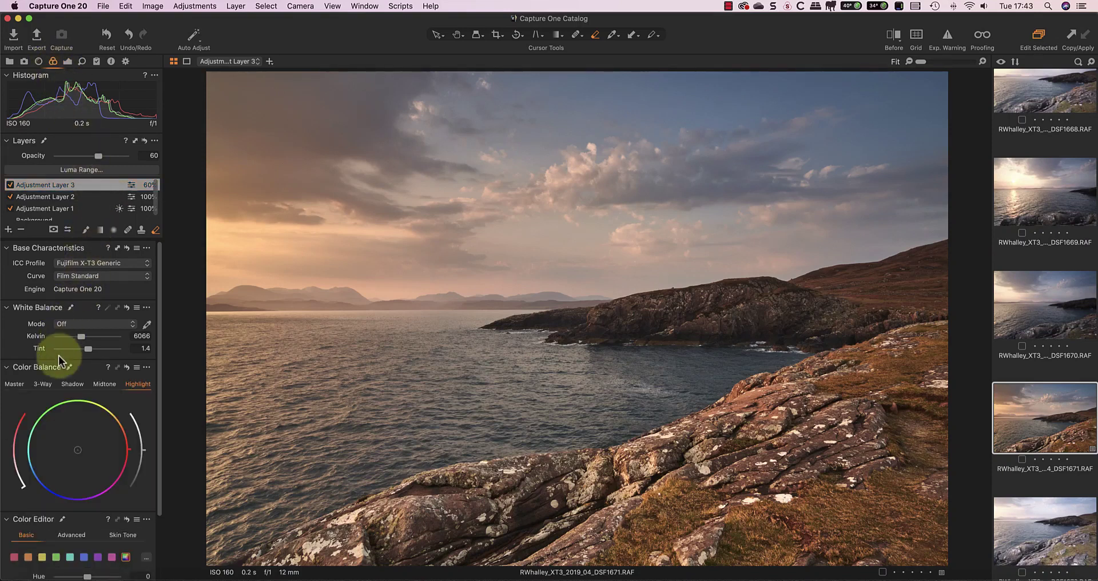
left_click_drag(53, 368, 189, 225)
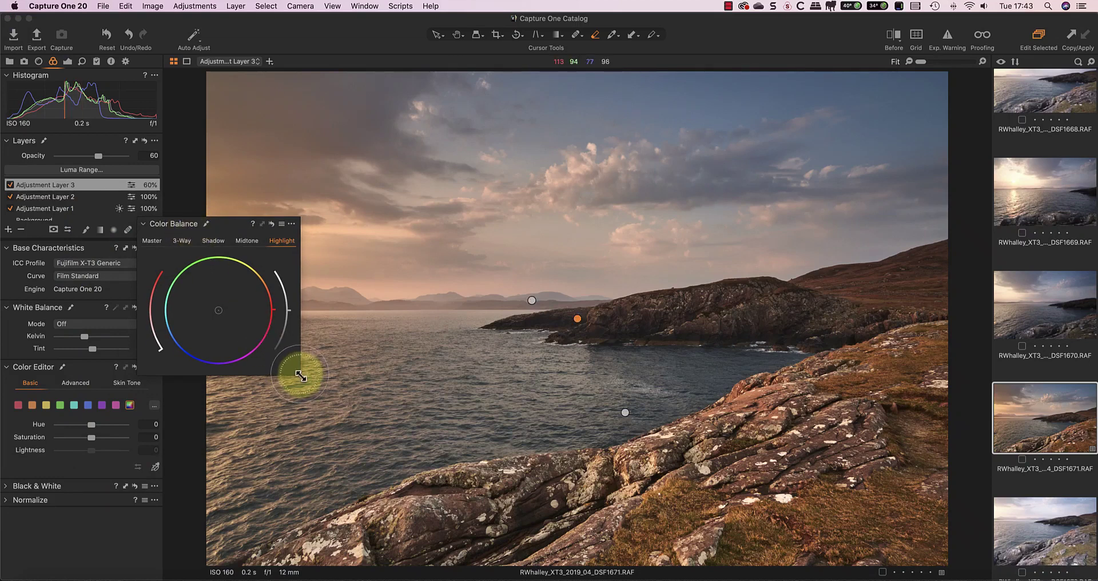
left_click_drag(296, 372, 370, 421)
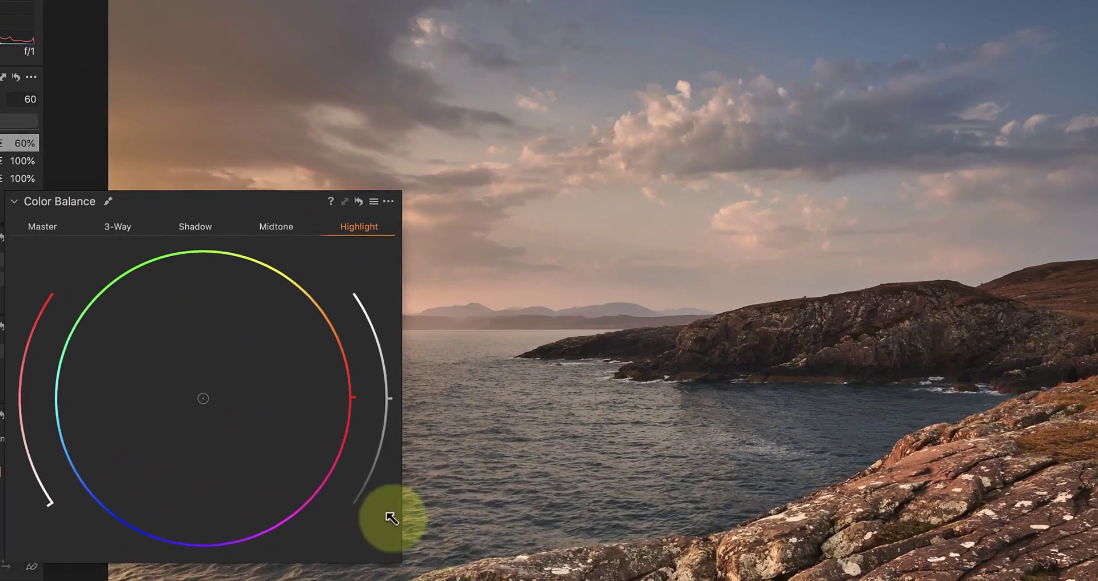
left_click(40, 229)
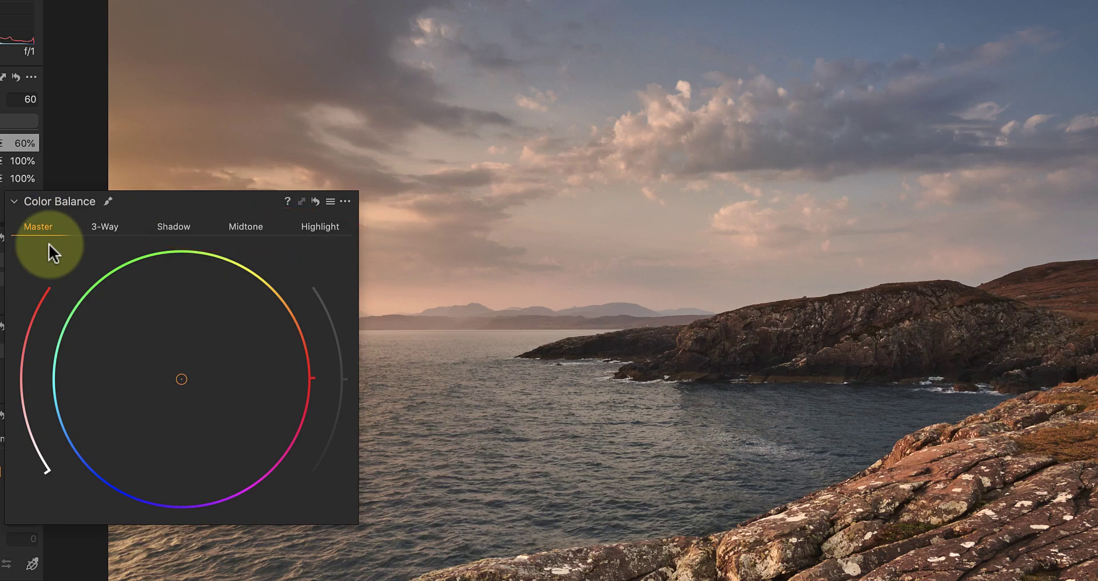
left_click(98, 227)
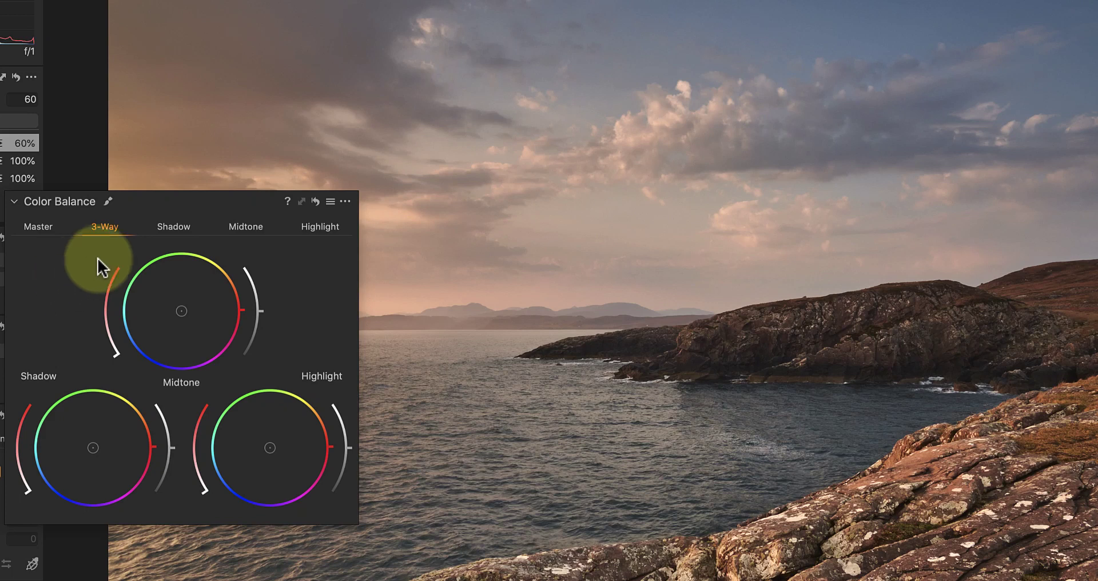
- Test orange and pink highlight tints with a slight darkening, then reset the highlight wheel to neutral
left_click(309, 228)
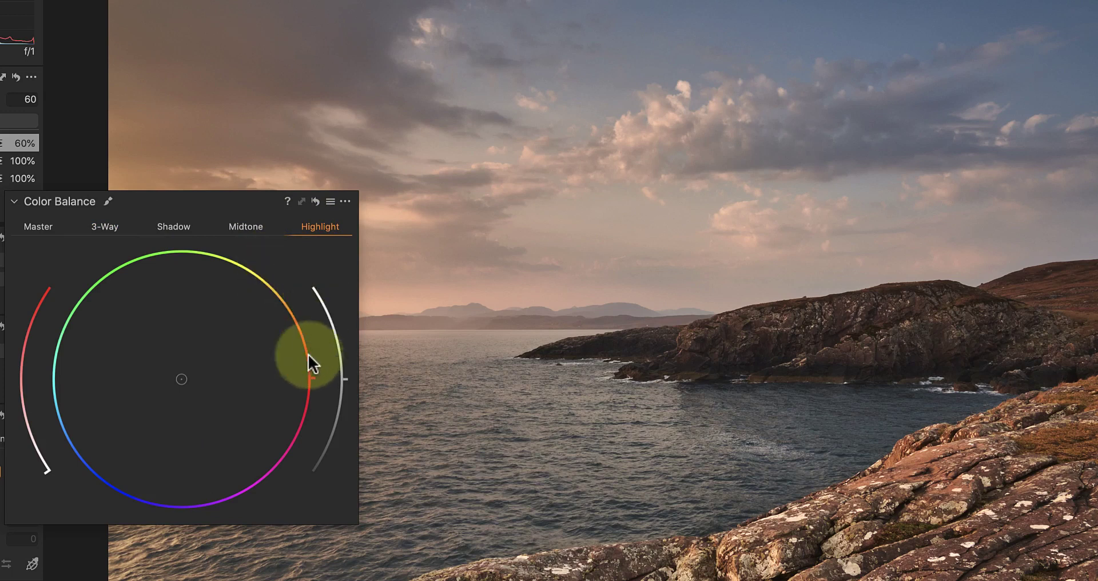
left_click_drag(312, 379, 303, 307)
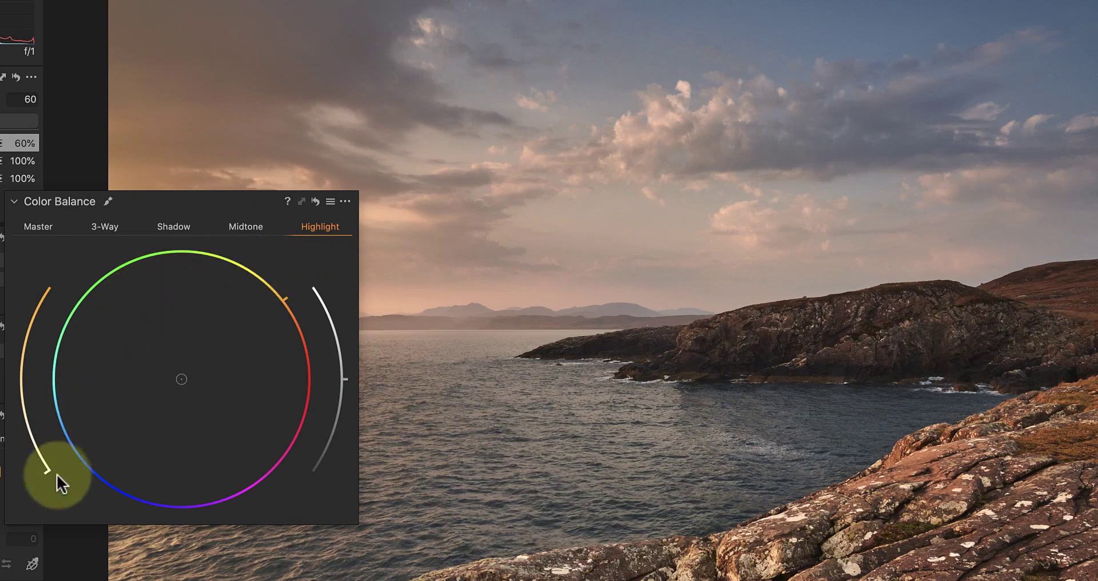
mouse_move(48, 472)
left_mouse_down()
mouse_move(33, 356)
mouse_move(59, 328)
mouse_move(24, 389)
left_mouse_up()
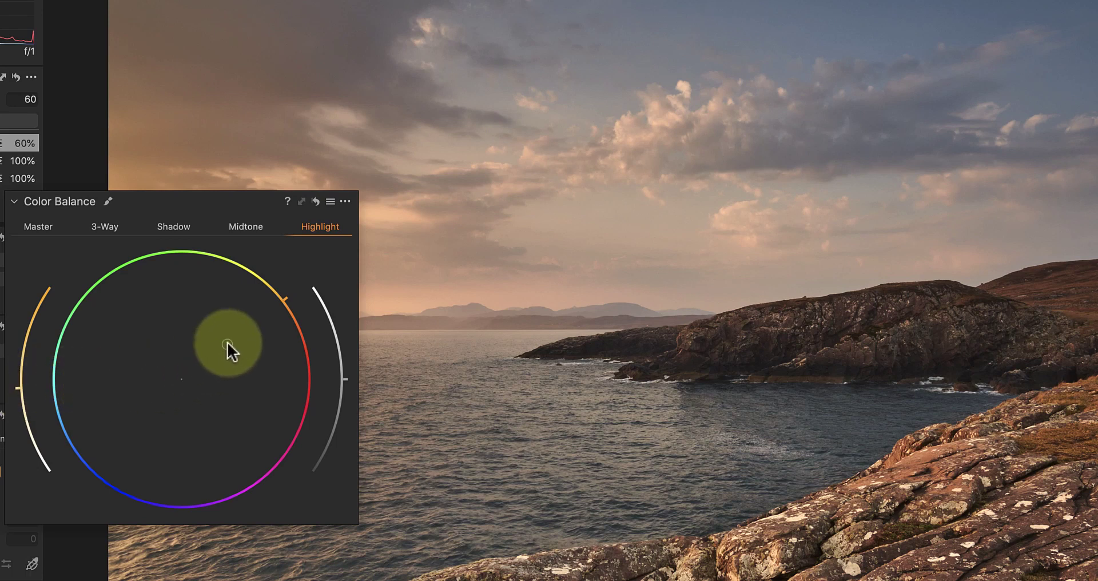
mouse_move(227, 343)
left_mouse_down()
mouse_move(213, 425)
mouse_move(140, 314)
mouse_move(254, 396)
mouse_move(240, 331)
mouse_move(230, 346)
left_mouse_up()
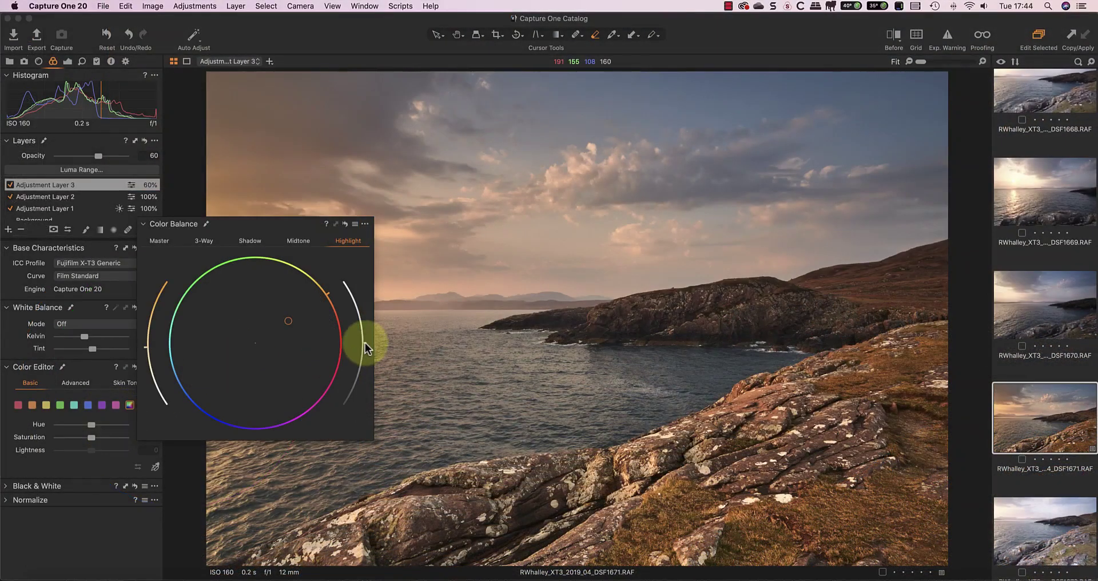
mouse_move(364, 342)
left_mouse_down()
mouse_move(358, 378)
mouse_move(363, 313)
left_mouse_up()
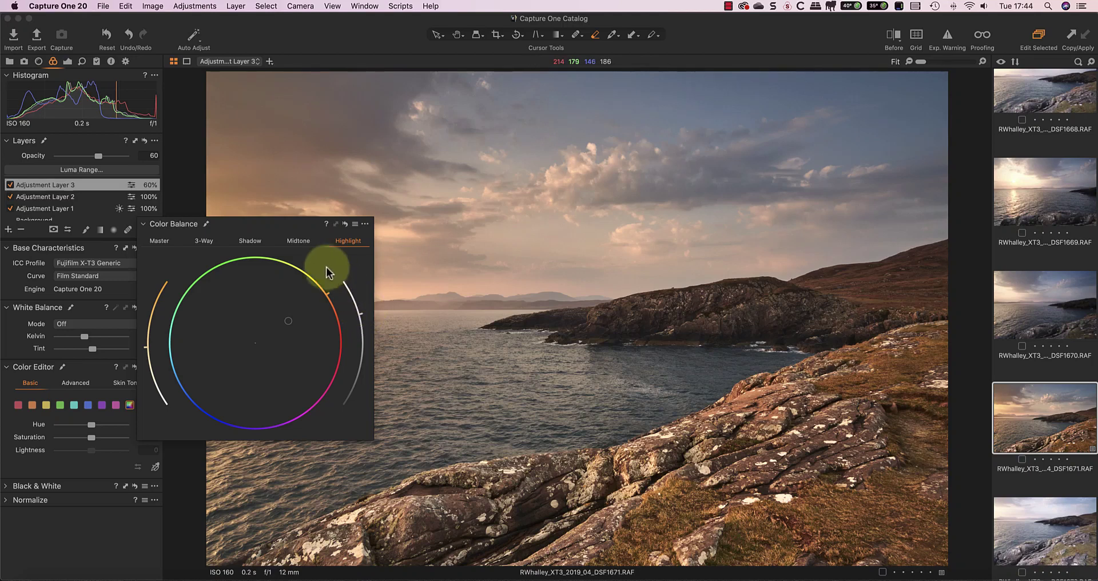
double_click(297, 310)
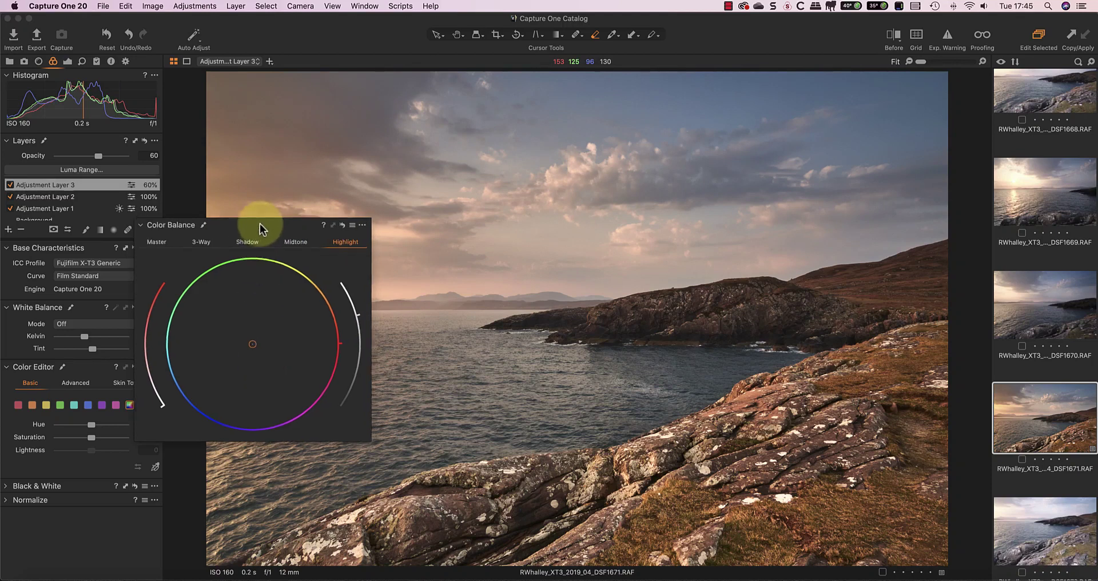
- Dock Color Balance among the left tools and tint the highlights orange, slightly darker
left_click_drag(261, 224, 103, 327)
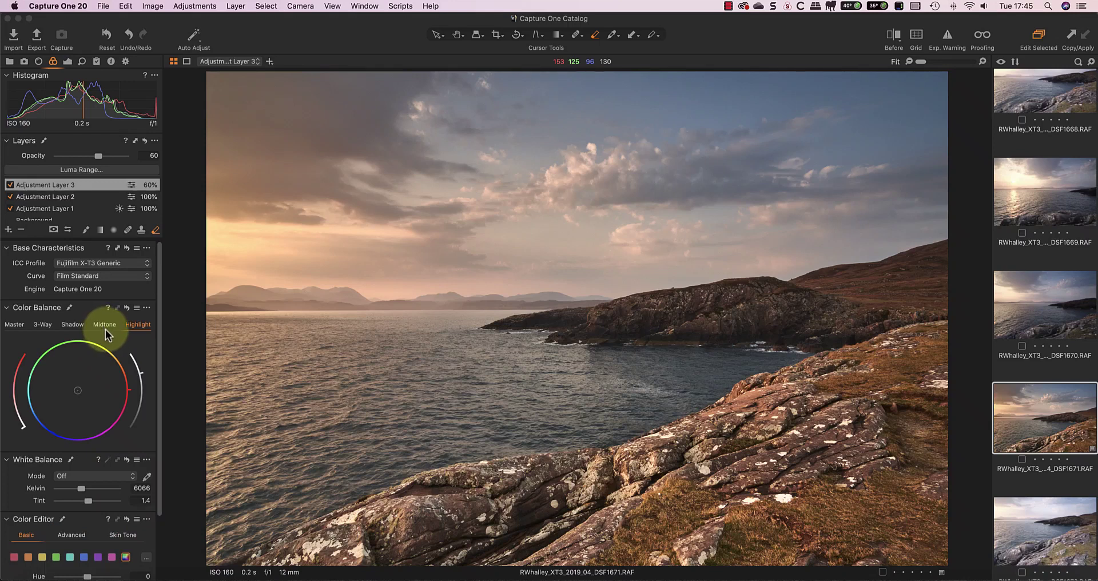
left_click_drag(144, 373, 143, 381)
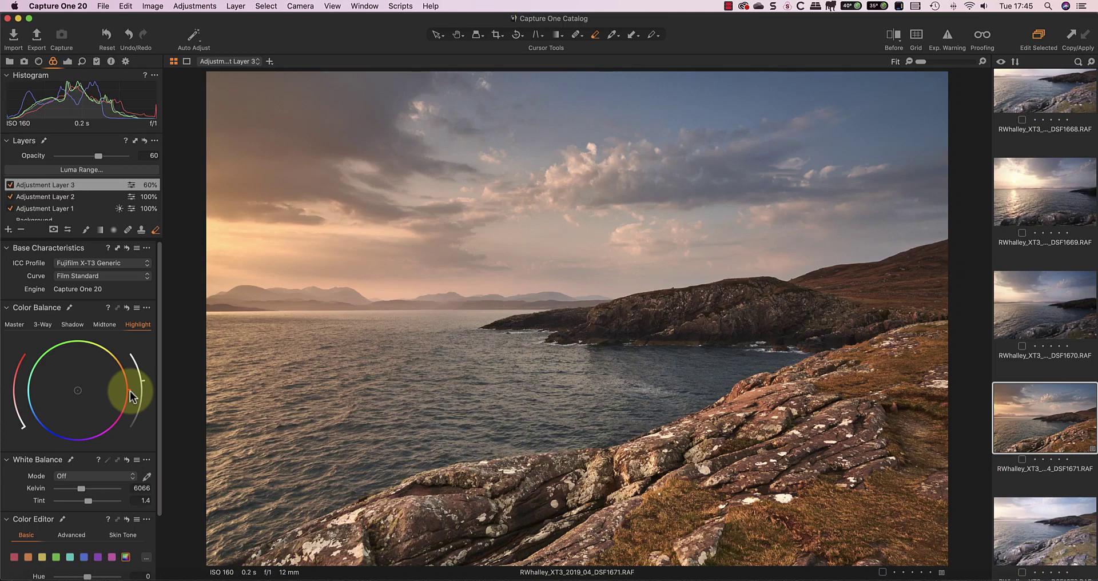
mouse_move(129, 390)
left_mouse_down()
mouse_move(121, 355)
mouse_move(85, 383)
left_mouse_up()
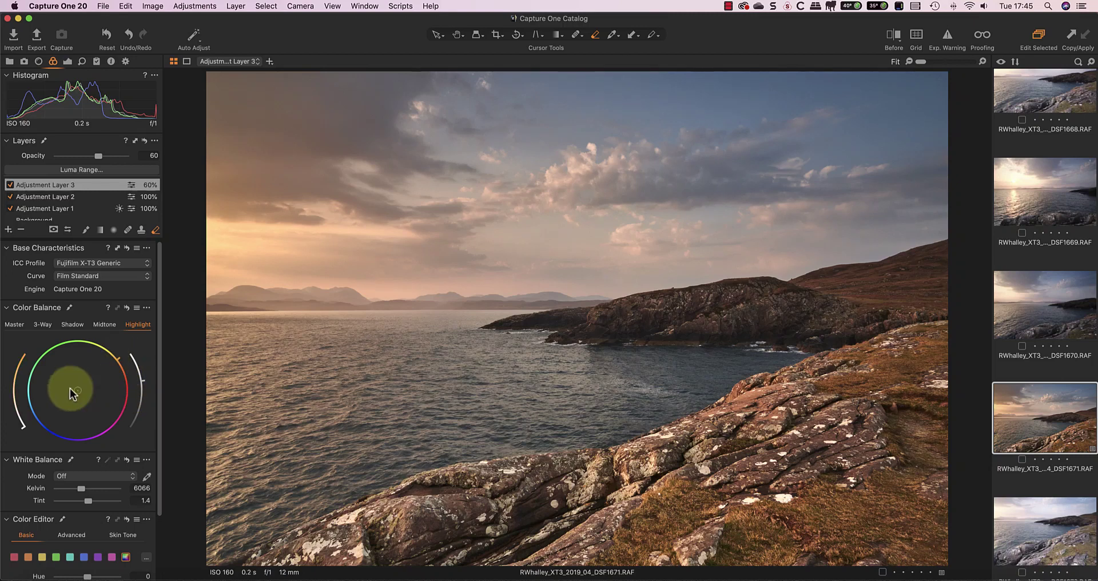
left_click_drag(16, 410, 11, 392)
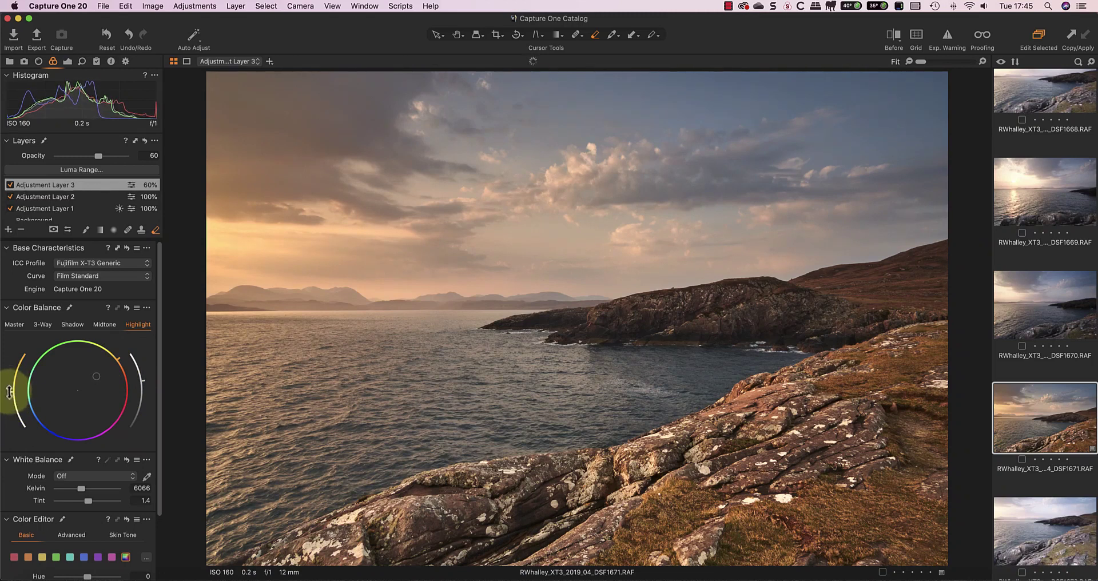
left_click_drag(139, 384, 146, 394)
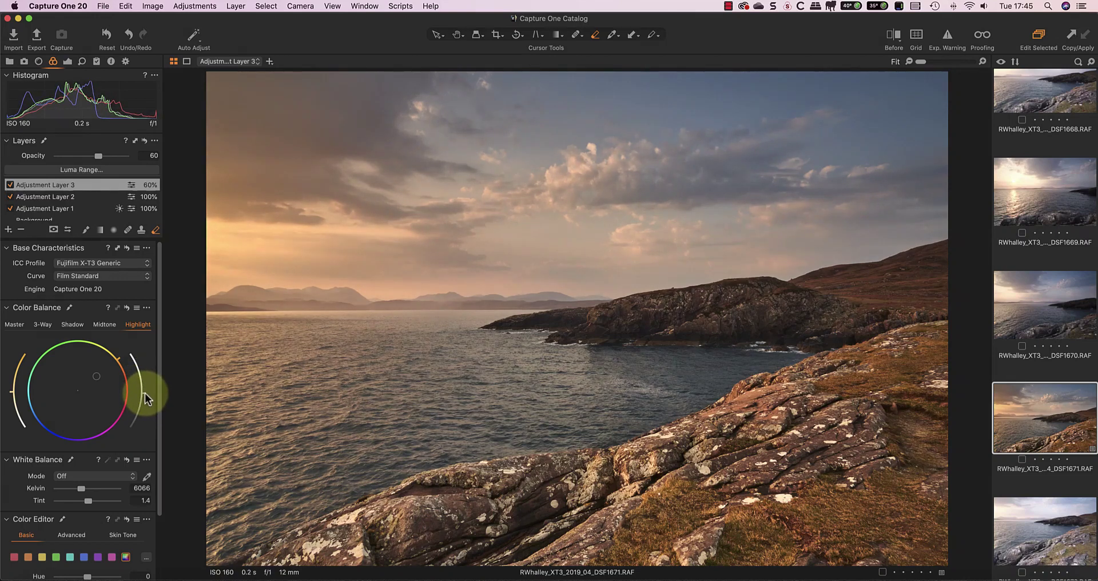
- Tint the midtones orange and slightly darker, and push the shadows toward blue
left_click(104, 324)
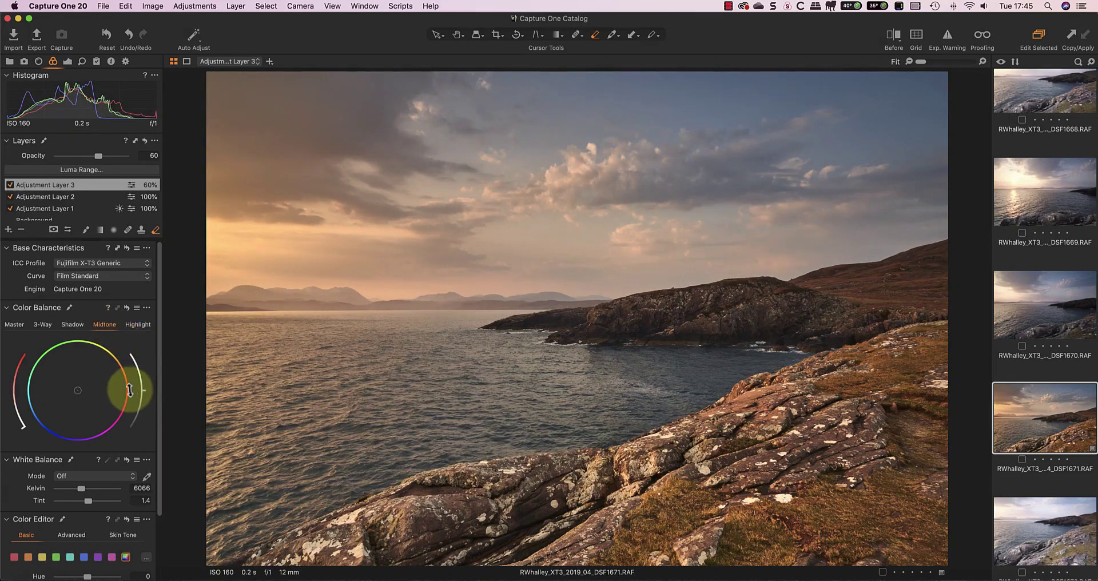
left_click_drag(127, 373, 93, 385)
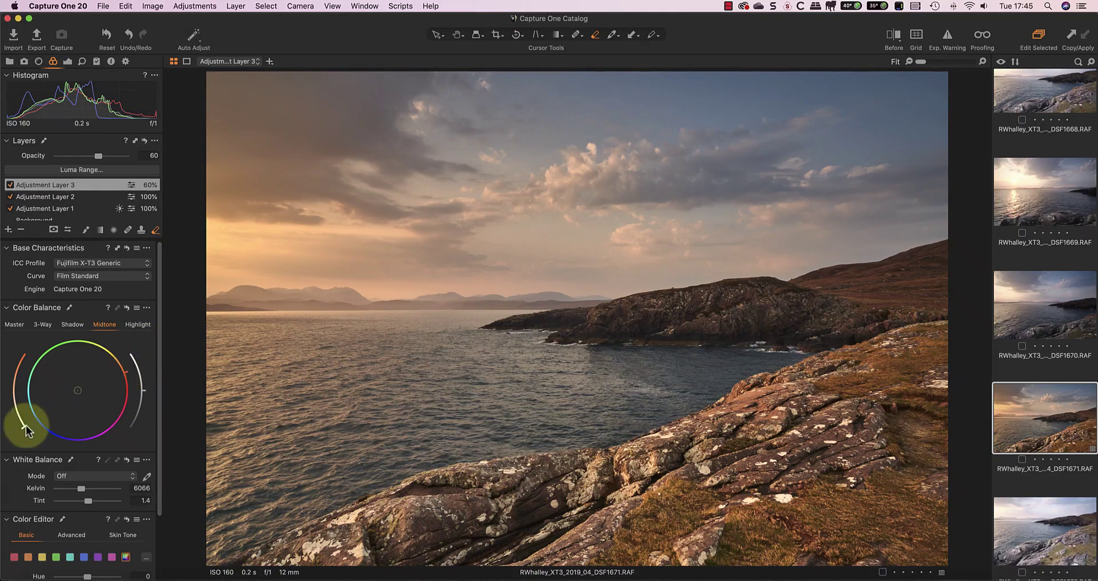
left_click_drag(19, 419, 18, 402)
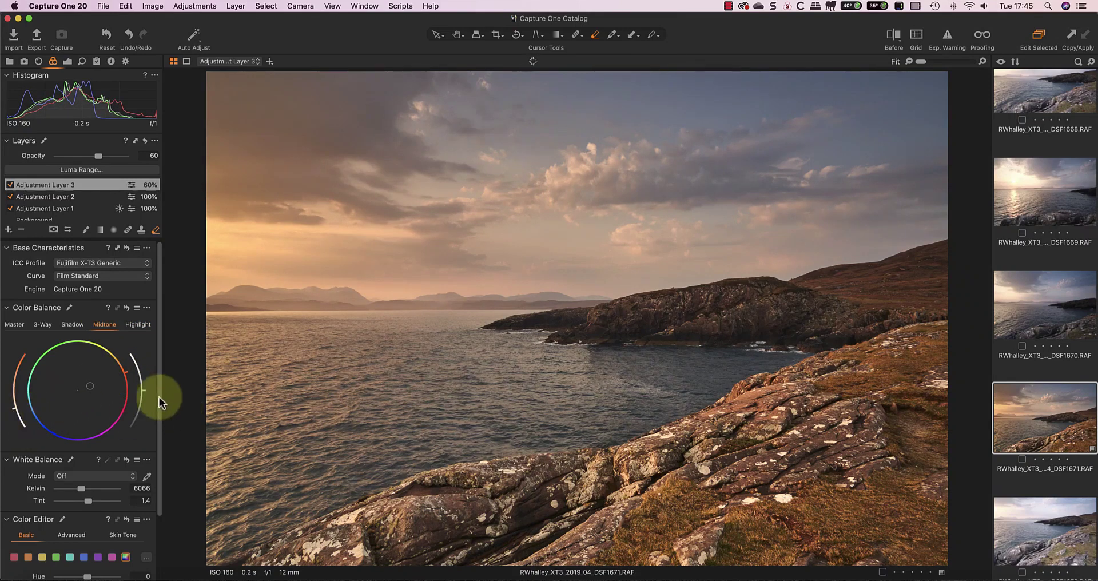
left_click_drag(144, 390, 143, 397)
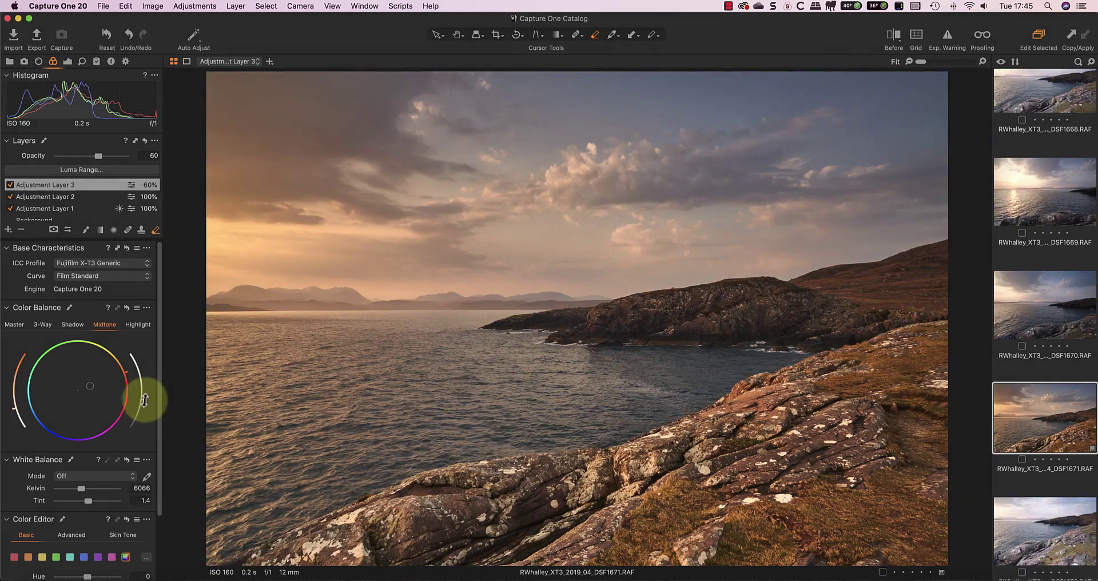
left_click(77, 325)
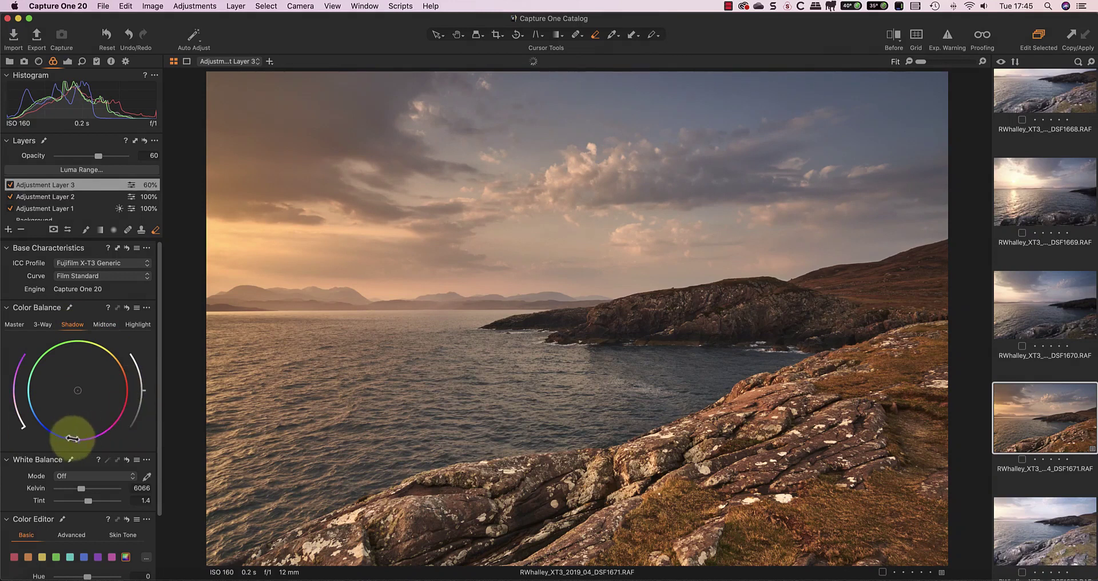
mouse_move(25, 428)
left_mouse_down()
mouse_move(33, 438)
mouse_move(17, 405)
left_mouse_up()
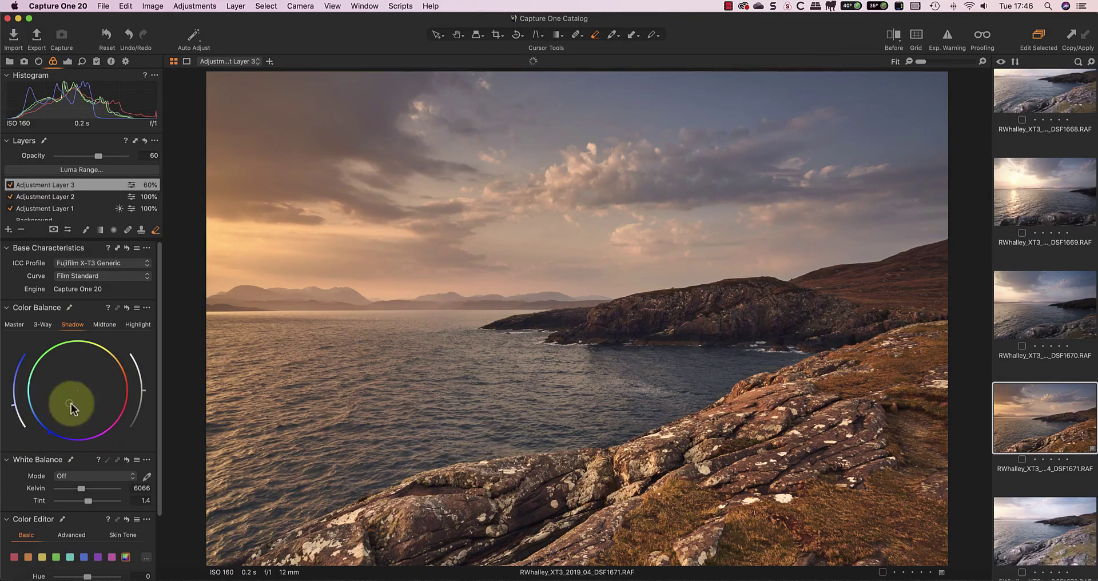
left_click_drag(144, 391, 143, 399)
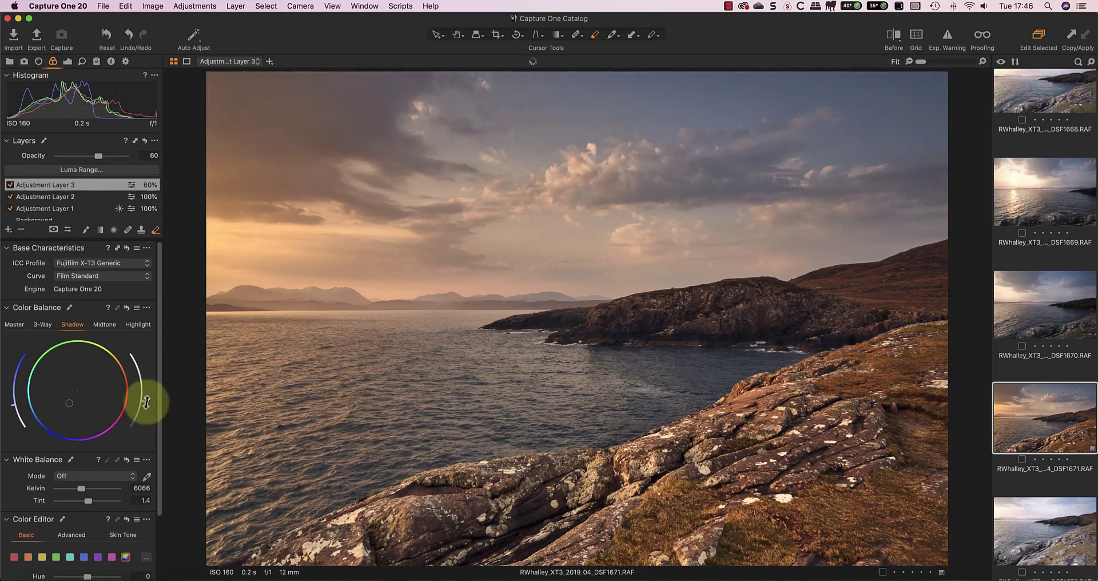
- Shift the Master colour balance toward a slight overall warm orange
left_click(15, 325)
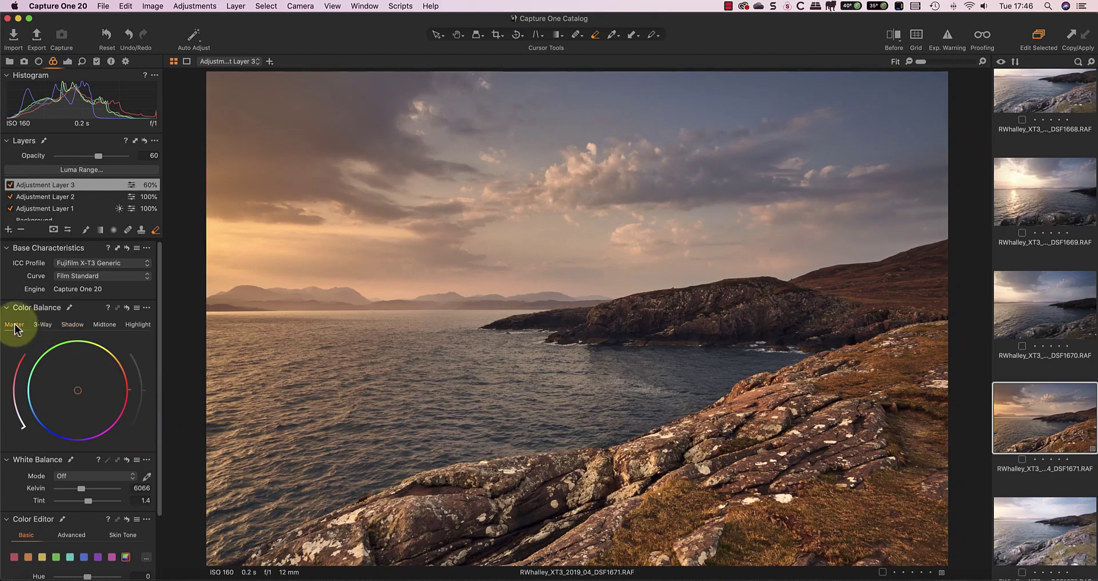
left_click_drag(128, 393, 112, 351)
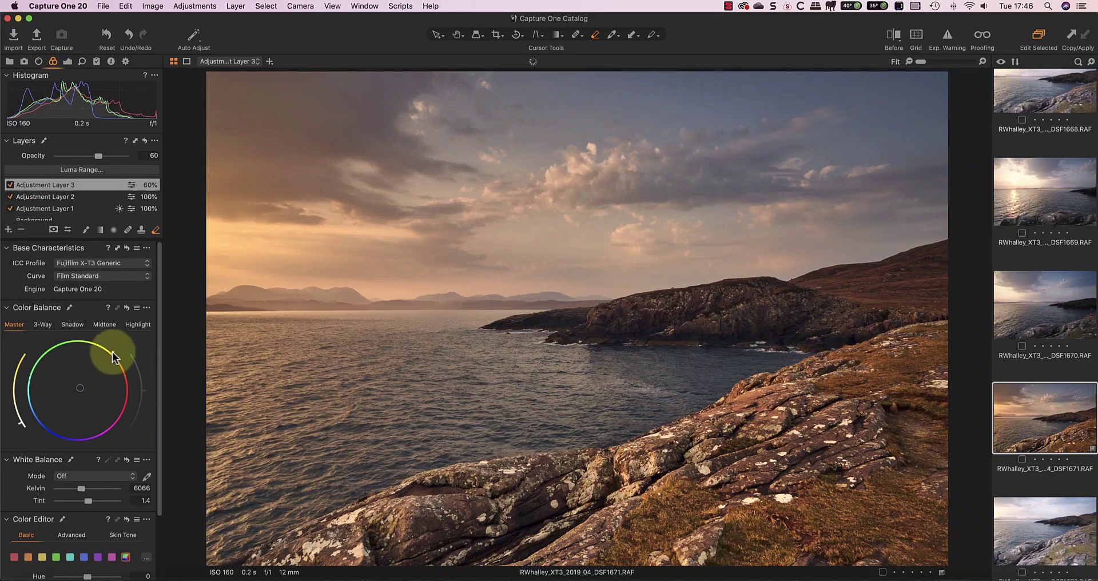
mouse_move(79, 391)
left_mouse_down()
mouse_move(63, 405)
mouse_move(88, 405)
mouse_move(55, 405)
mouse_move(87, 385)
left_mouse_up()
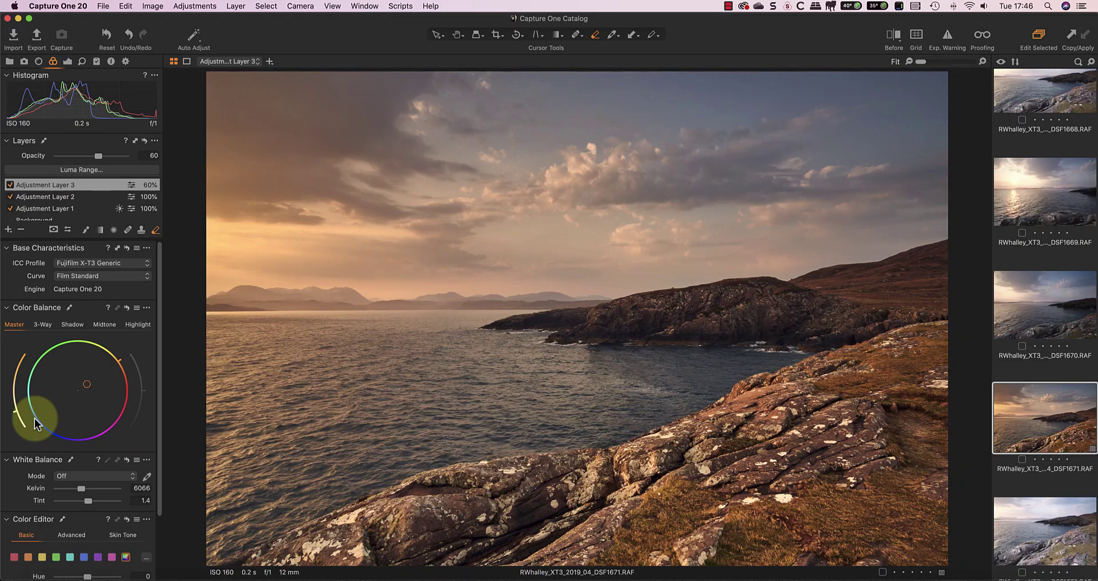
- Review the other layers, toggle Adjustment Layer 3 to compare, and lower its opacity to 51%
left_click(50, 199)
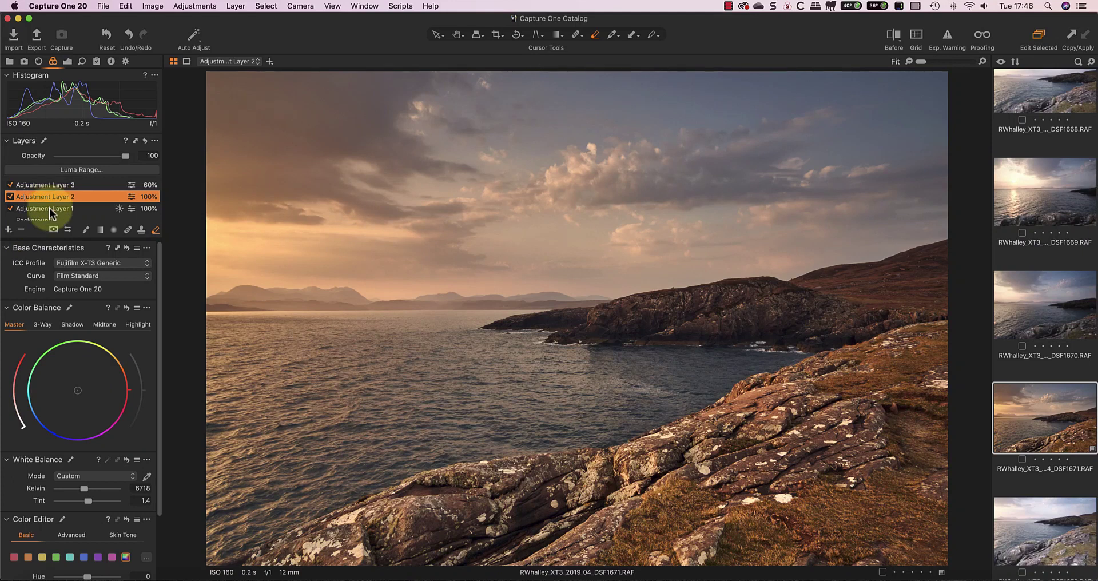
left_click(49, 208)
left_click(51, 196)
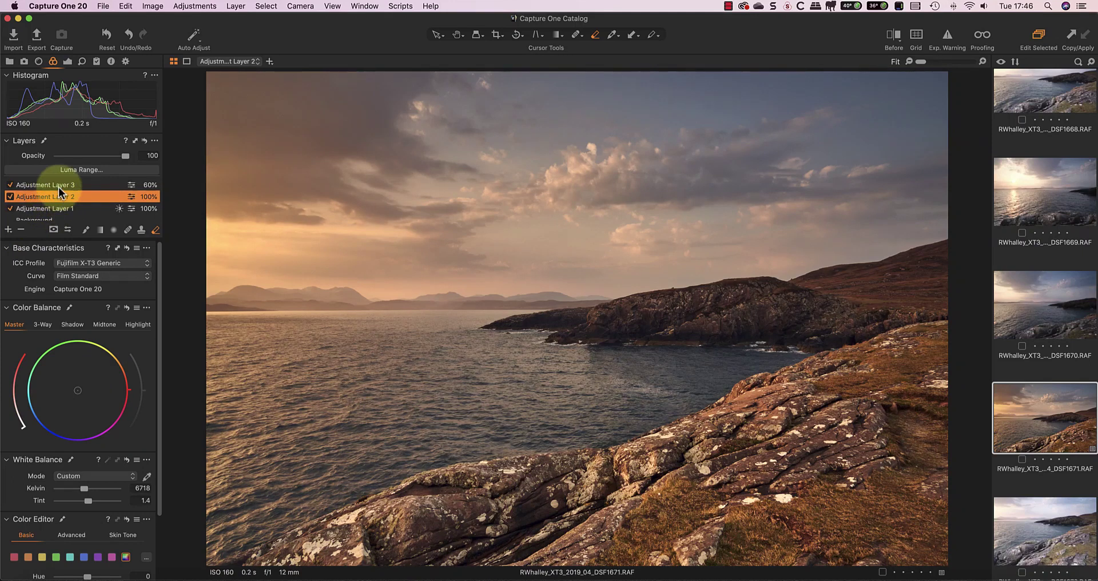
left_click(58, 186)
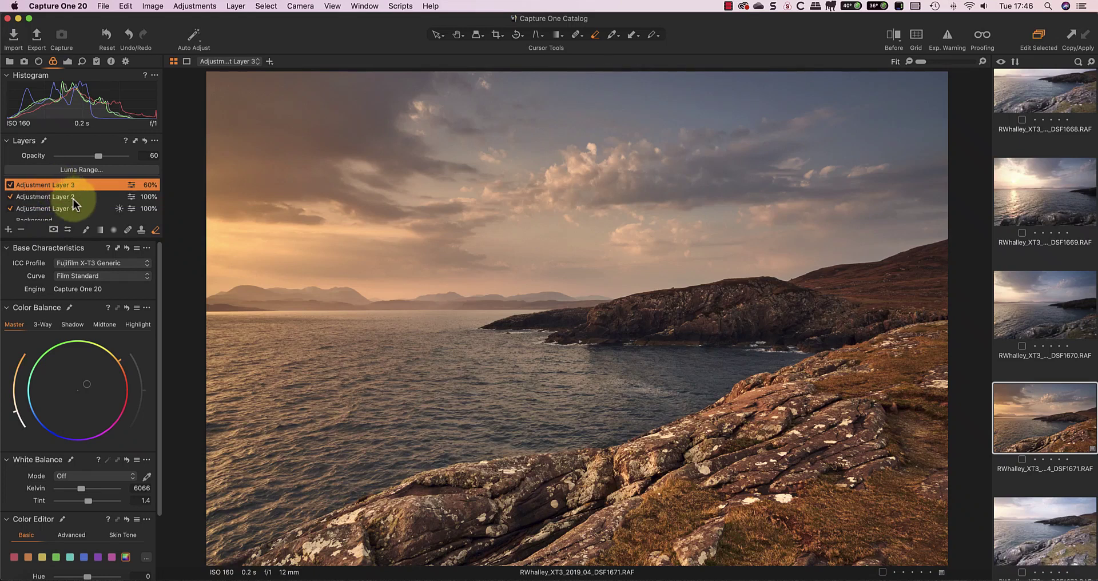
left_click(10, 184)
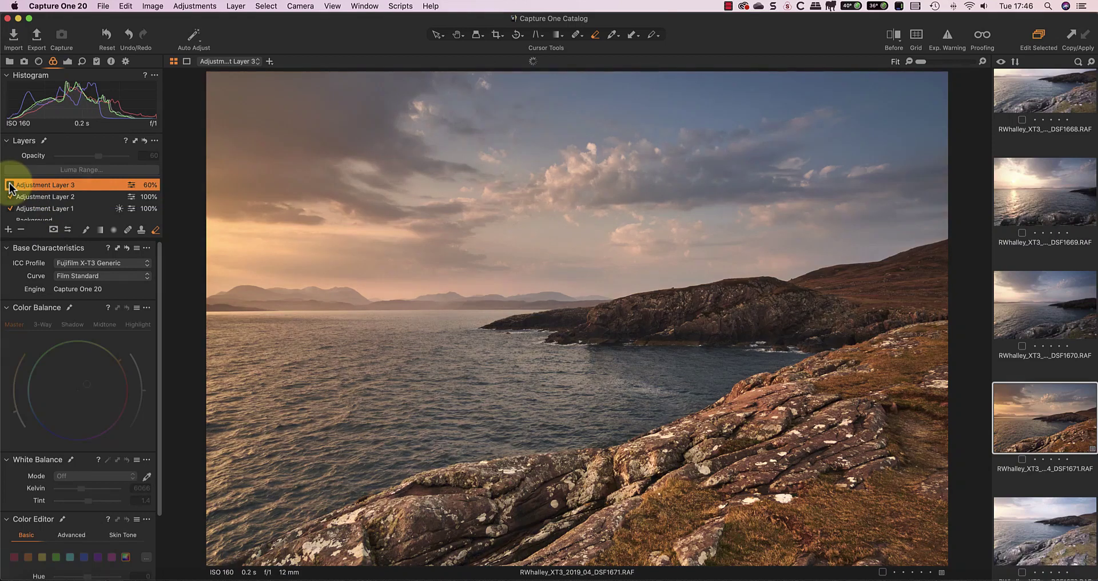
left_click(10, 185)
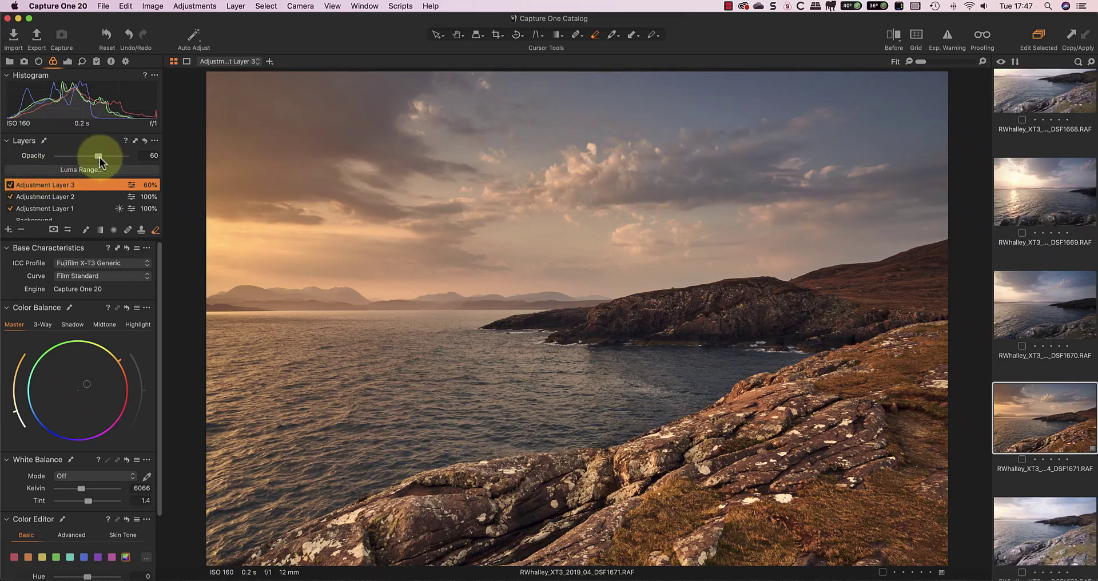
mouse_move(100, 157)
left_mouse_down()
mouse_move(78, 159)
mouse_move(117, 159)
mouse_move(93, 159)
left_mouse_up()
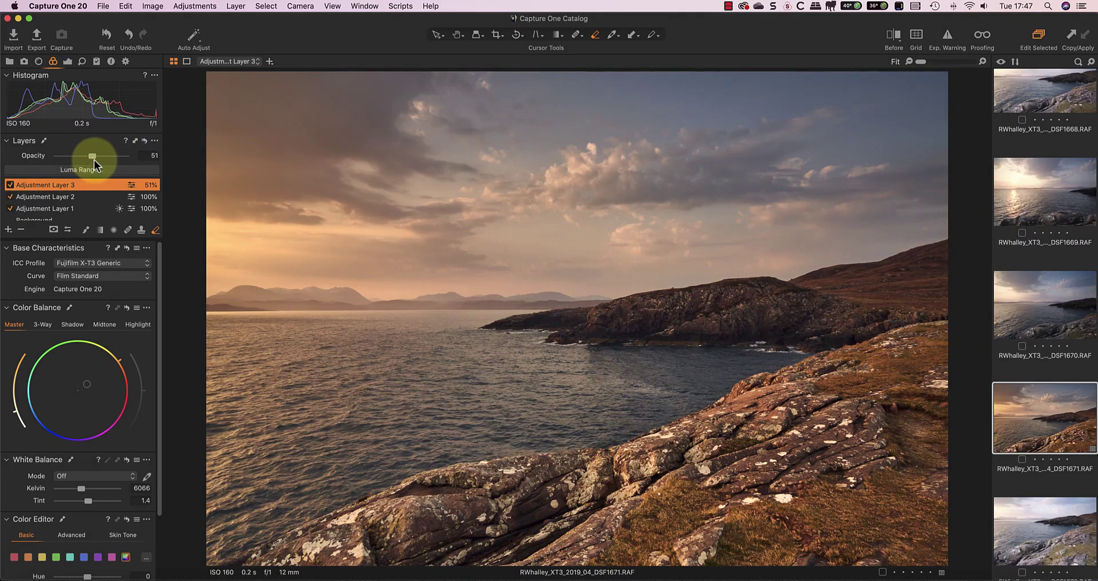
- In Color Editor Basic, select the blue range and set saturation 20.4 and hue -2.5
scroll(96, 541, "down", 2)
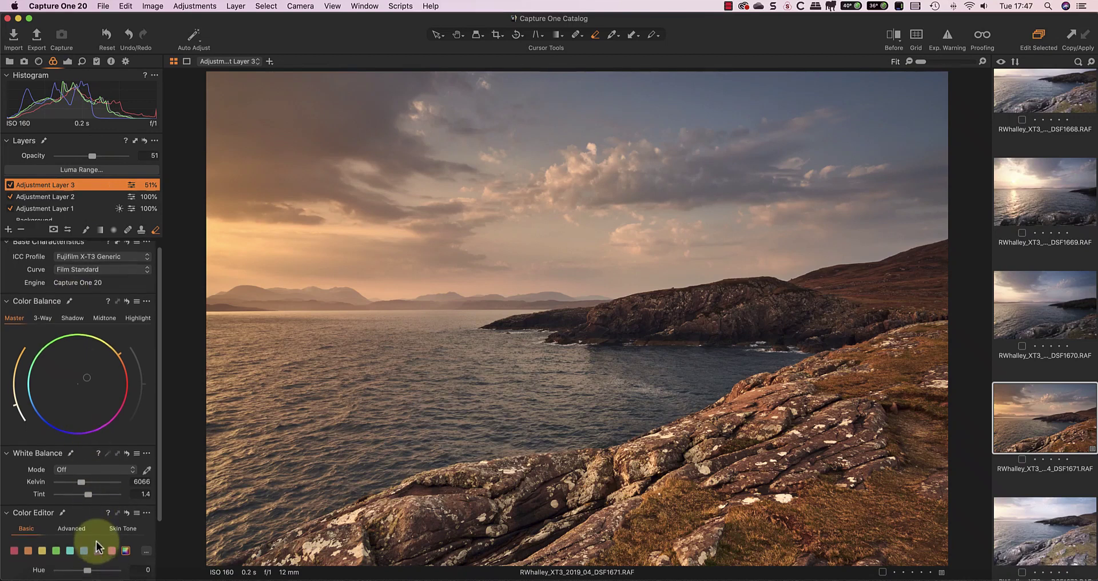
scroll(96, 541, "down", 3)
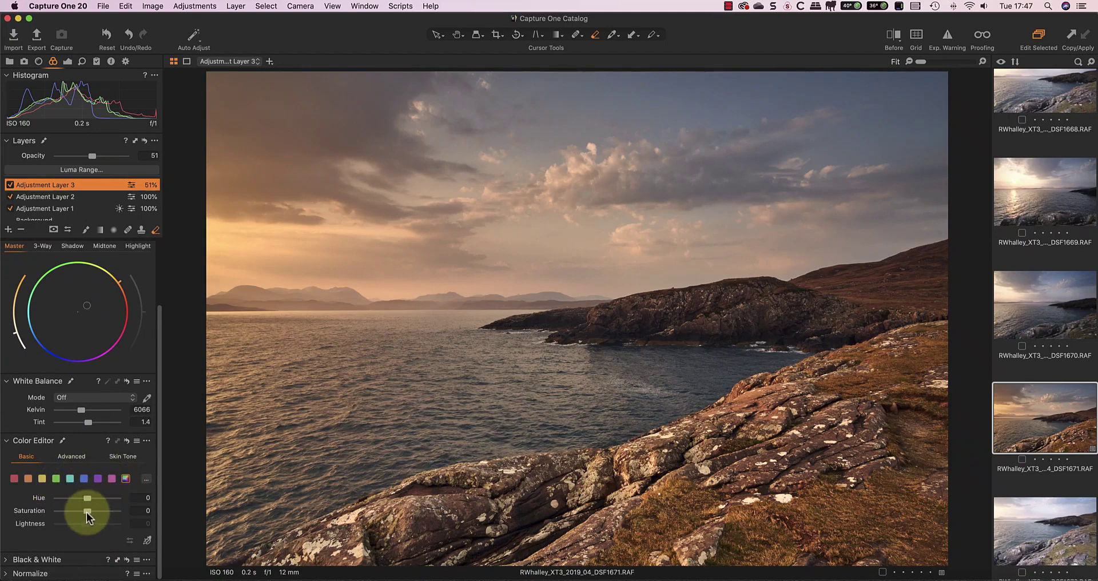
mouse_move(89, 512)
left_mouse_down()
mouse_move(77, 492)
mouse_move(95, 510)
mouse_move(78, 503)
left_mouse_up()
left_click(32, 478)
left_click(84, 479)
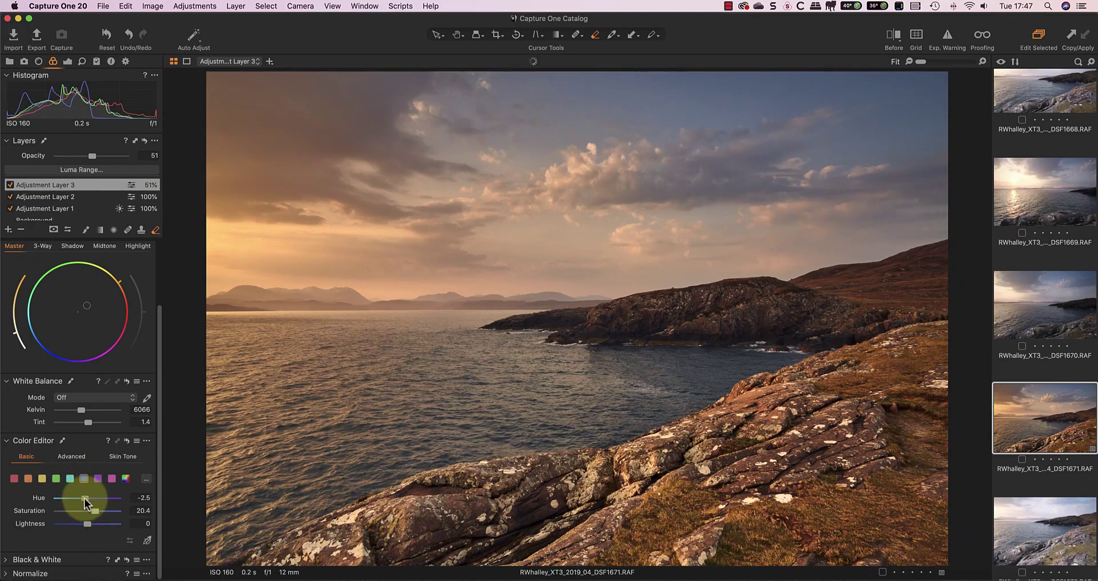
- Toggle Before to compare against the unedited original, then return to the graded edit
left_click(891, 39)
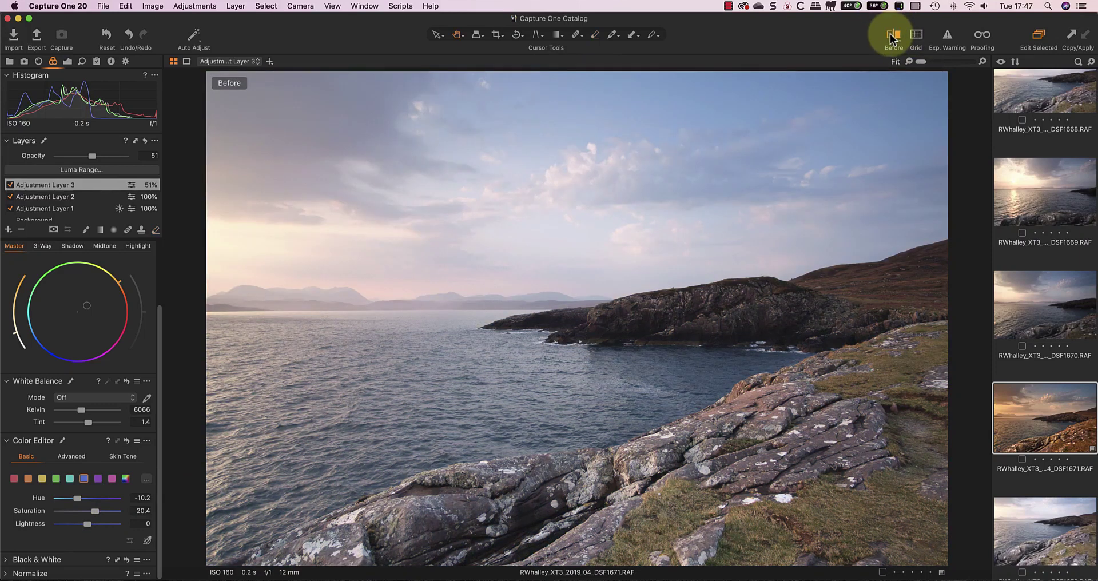
left_click(891, 39)
key("e")
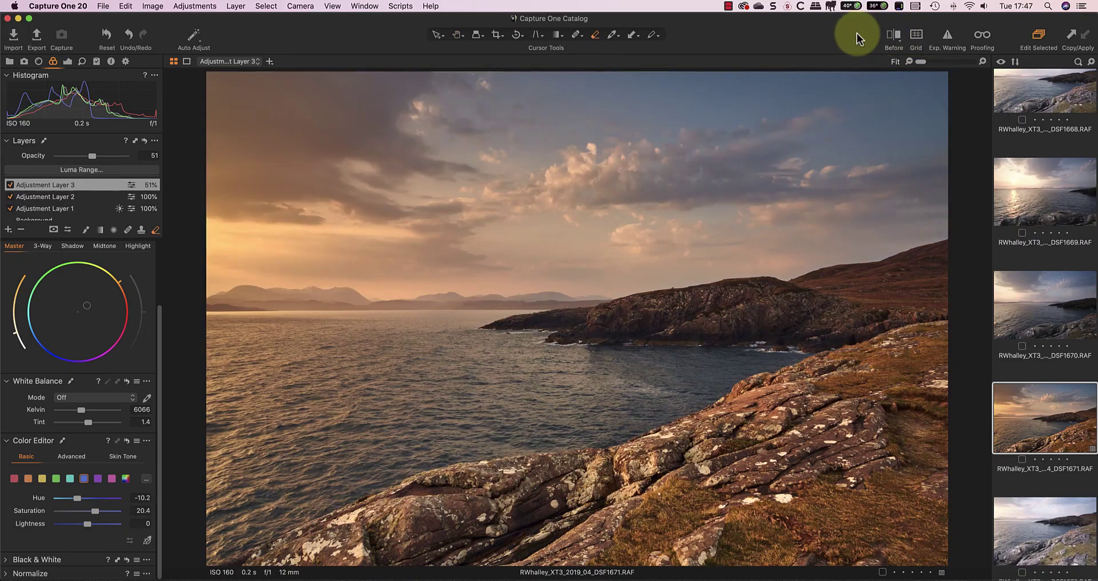